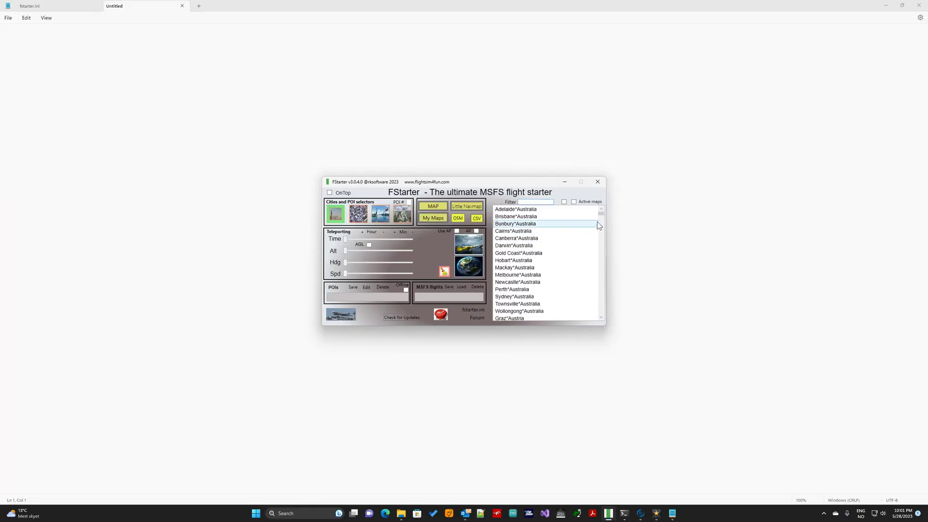
Browse the two city lists and the MSFS POI list in the Cities and POI selectors
scroll(600, 218, down, 1)
drag(600, 216, 601, 306)
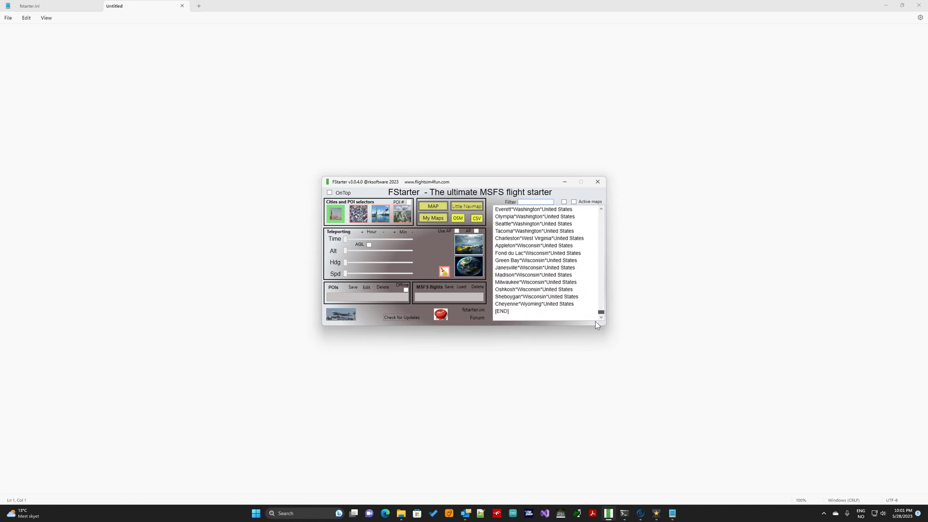
click(360, 216)
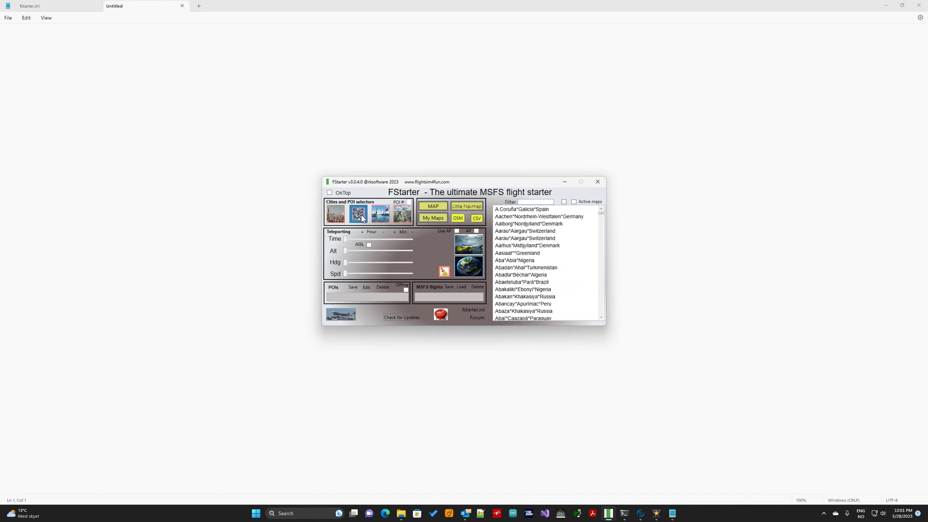
drag(600, 215, 600, 300)
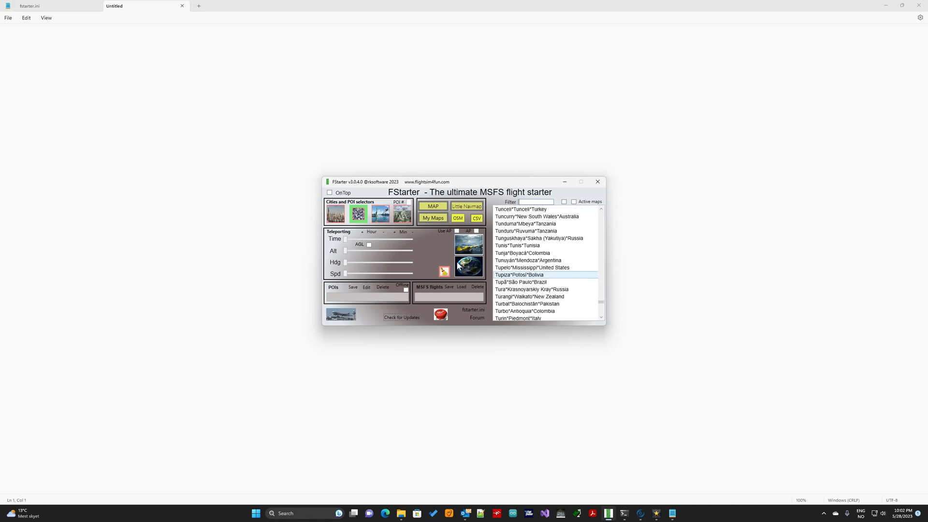
click(381, 219)
drag(602, 219, 602, 329)
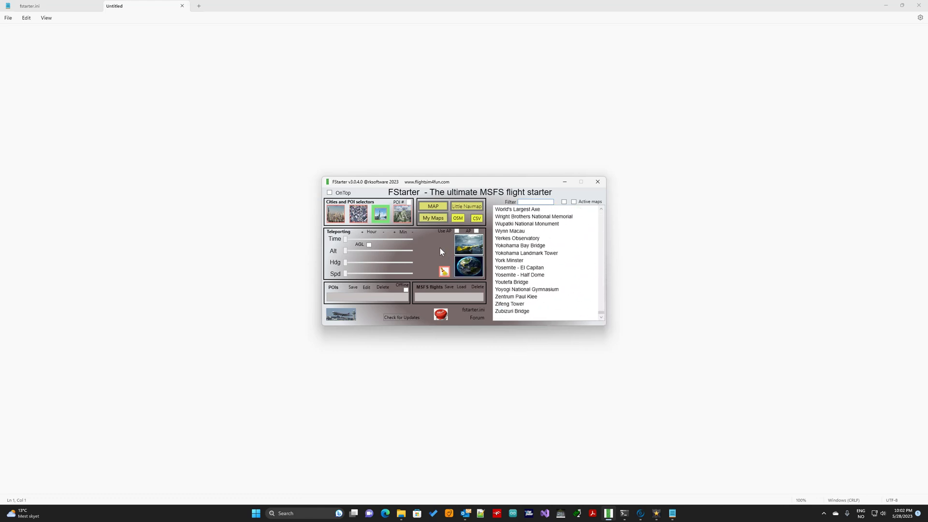
Show the My POIs list and cycle it to POI list 4
click(399, 218)
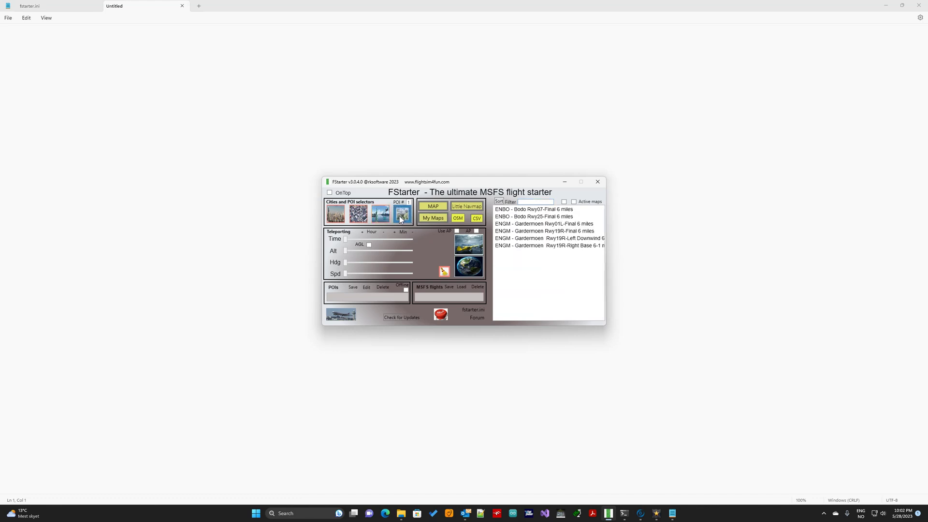
click(401, 219)
click(400, 219)
click(400, 219)
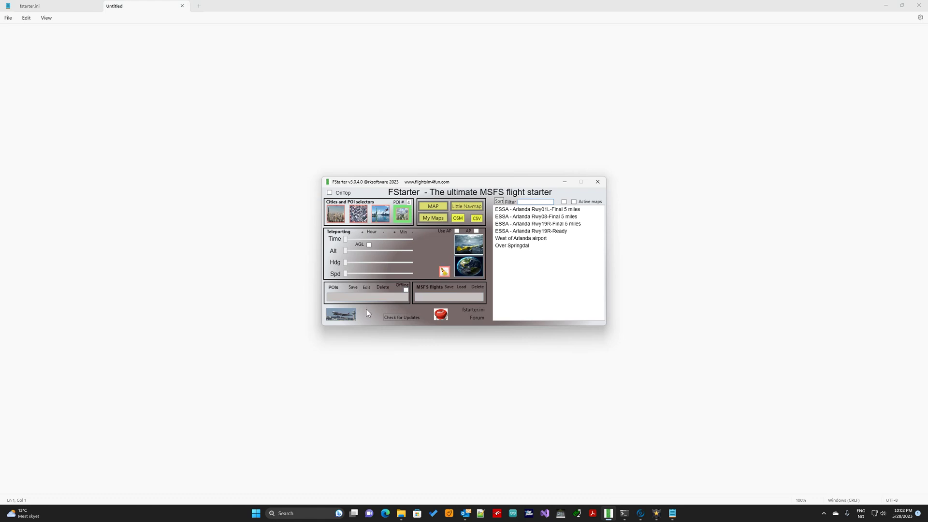
Open the Airports window, place it beside the main window and look up airport ESSA
drag(453, 180, 173, 52)
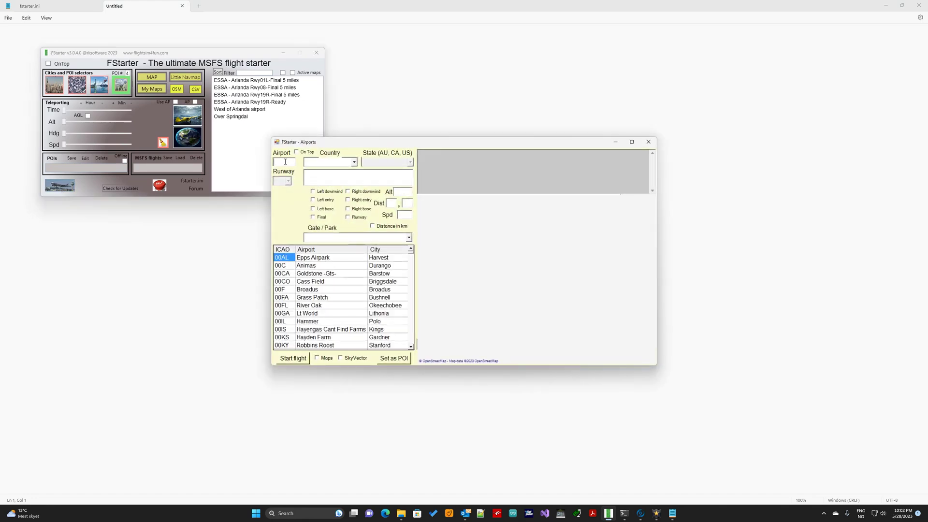
drag(372, 142, 426, 52)
click(342, 74)
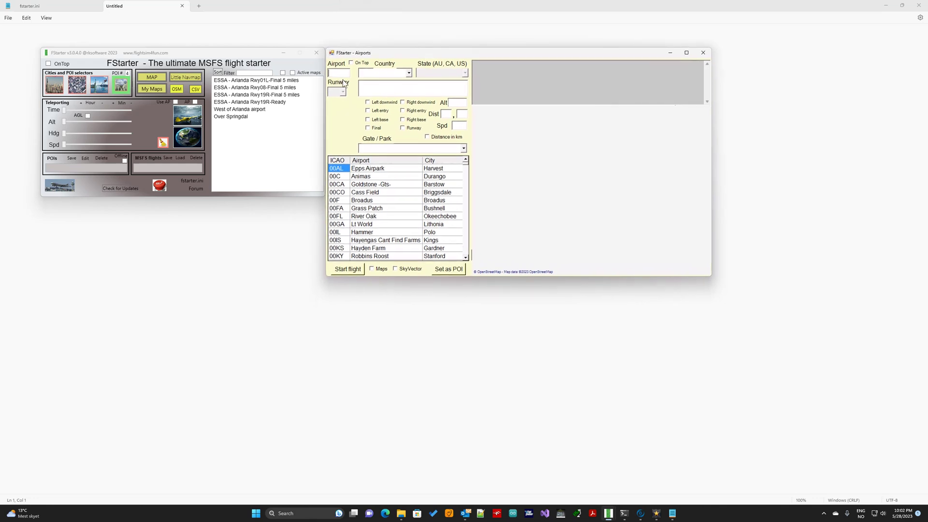
text(ESSA)
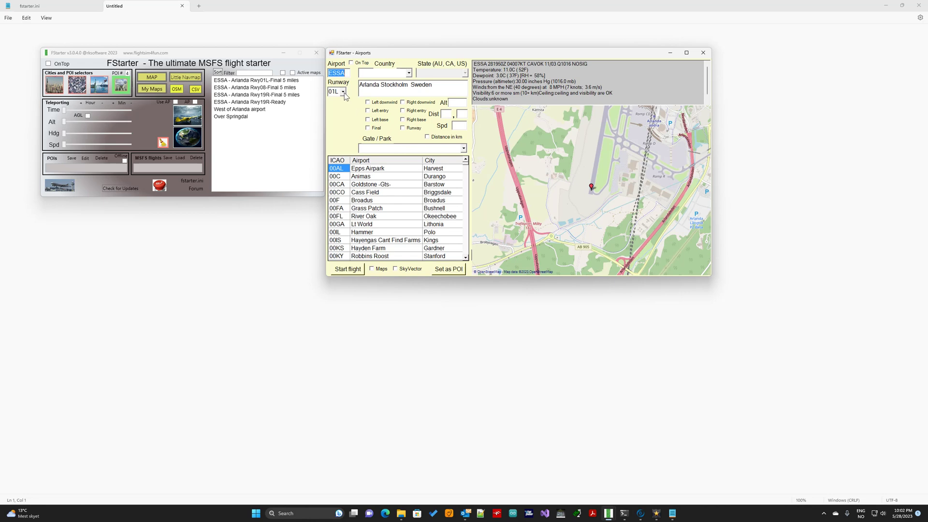
Save a final to runway 08 as a POI with altitude 5000, distance 4 and speed 100, and reload My POIs list 4
click(343, 93)
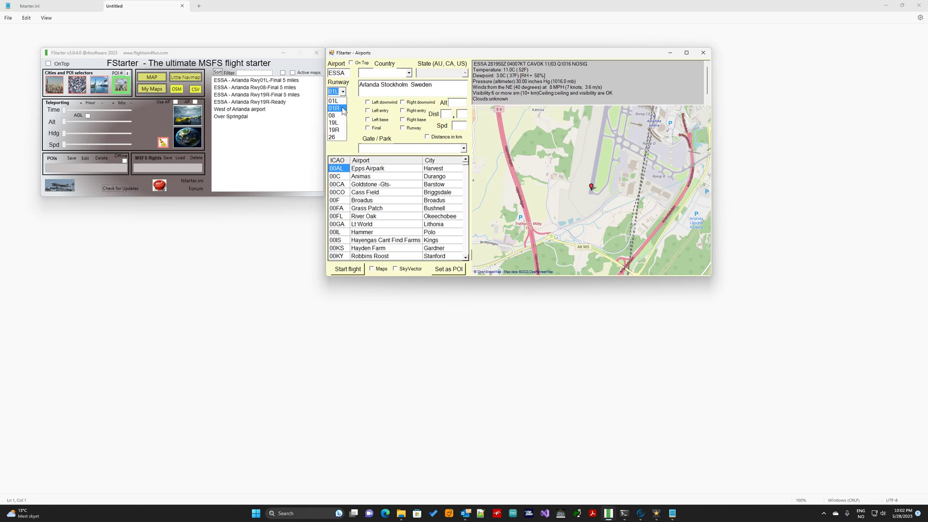
key(Down)
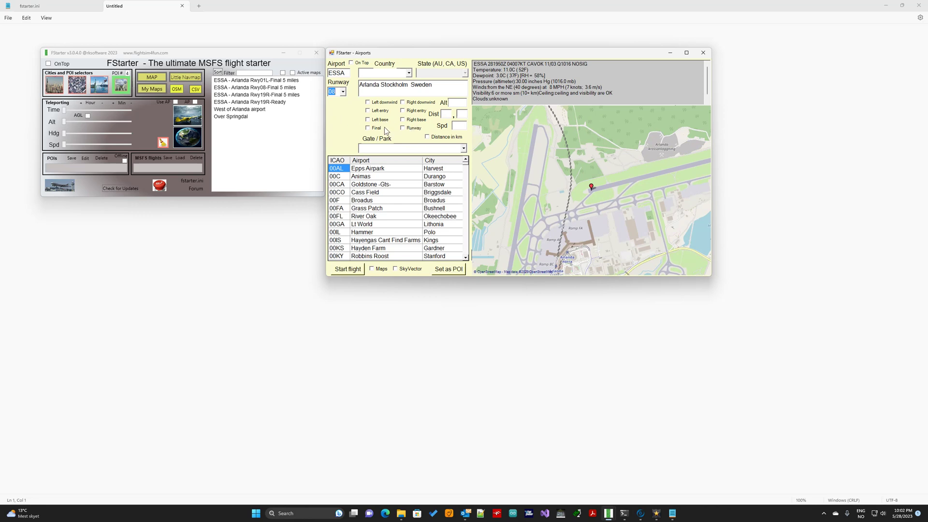
click(368, 128)
text(5000)
text(1)
text(00)
click(449, 271)
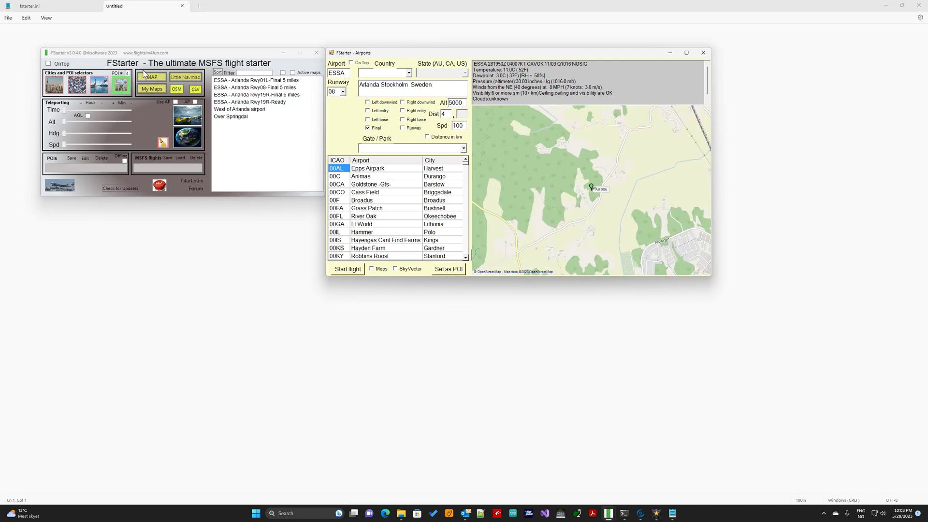
click(120, 89)
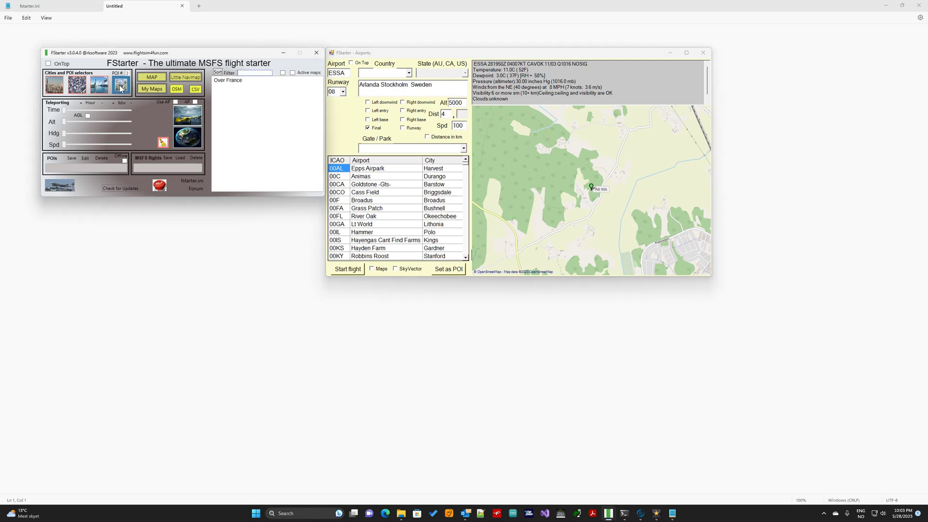
click(271, 126)
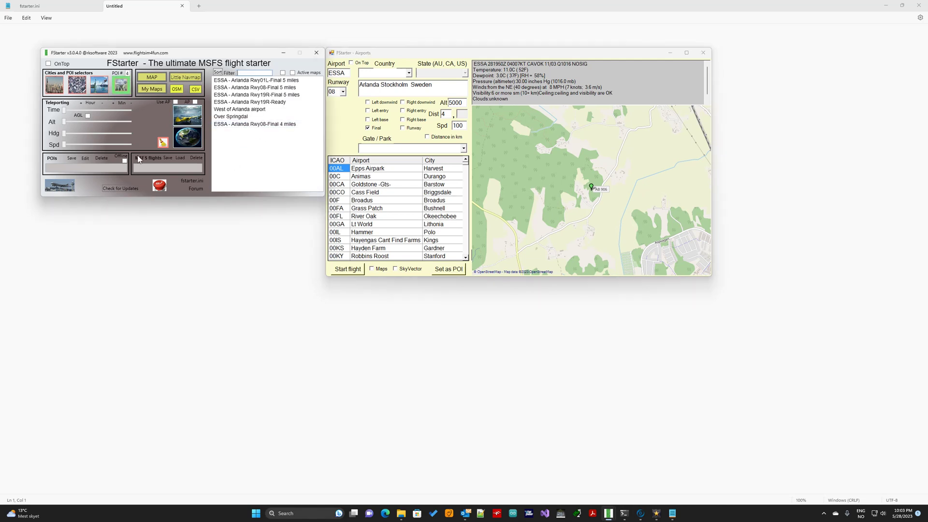
Open the OSM map below the main window and display the POI4s markers around Arlanda
click(177, 90)
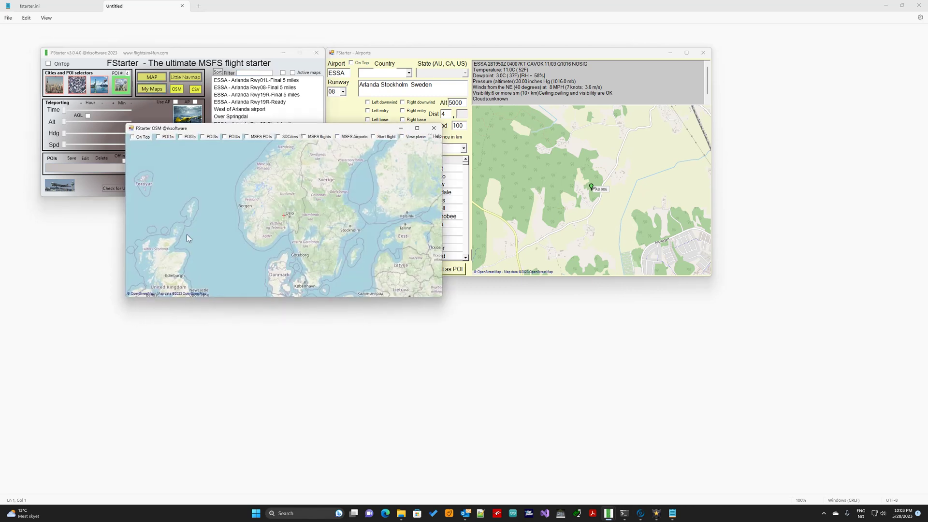
drag(324, 129, 244, 294)
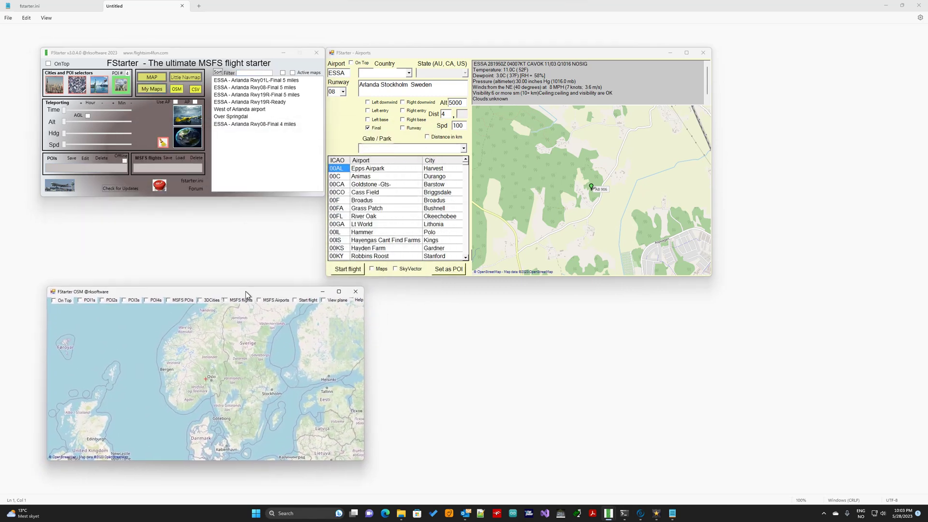
click(145, 301)
scroll(270, 407, up, 3)
drag(183, 331, 203, 387)
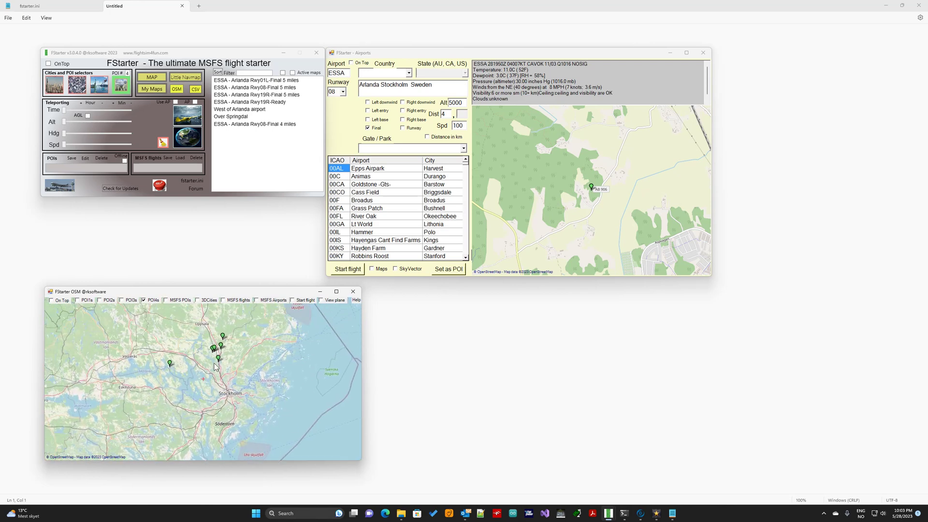
scroll(214, 367, up, 2)
drag(241, 375, 255, 409)
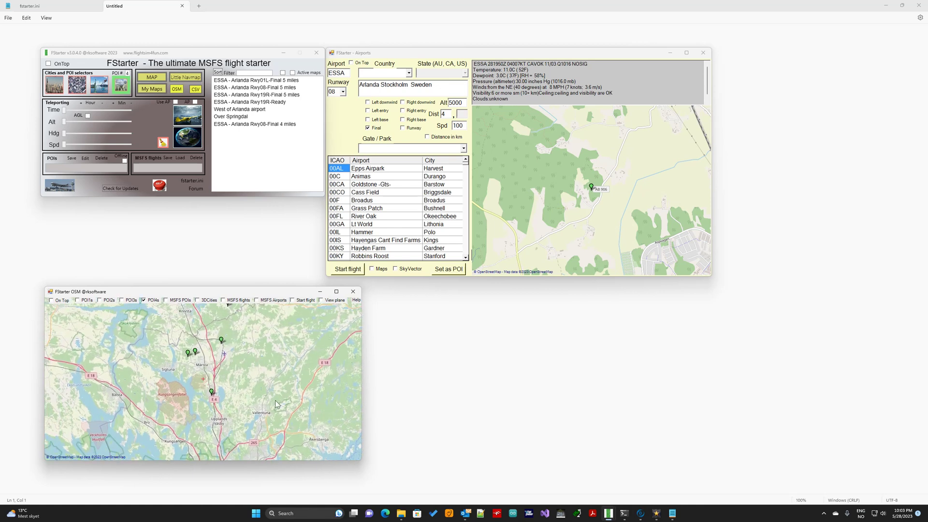
Save the final to ESSA runway 01L as another POI and switch the runway back to 08
click(586, 205)
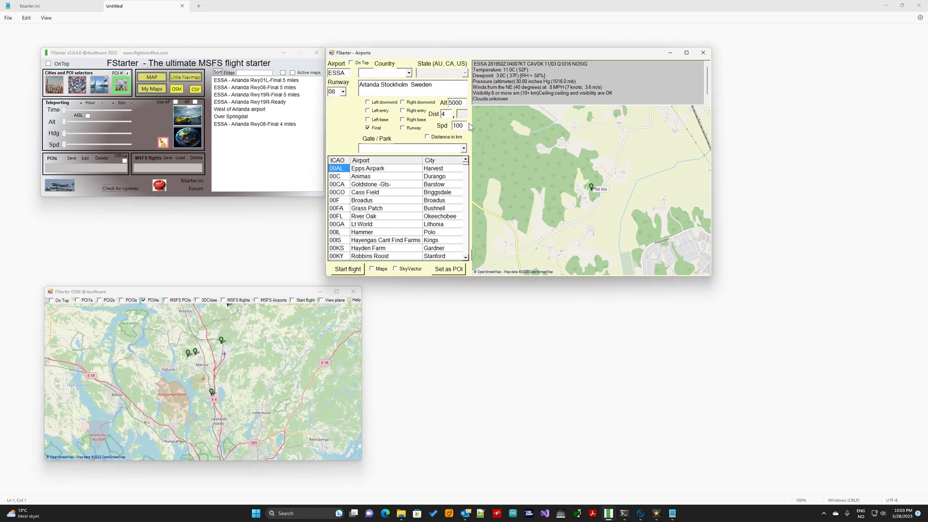
click(343, 92)
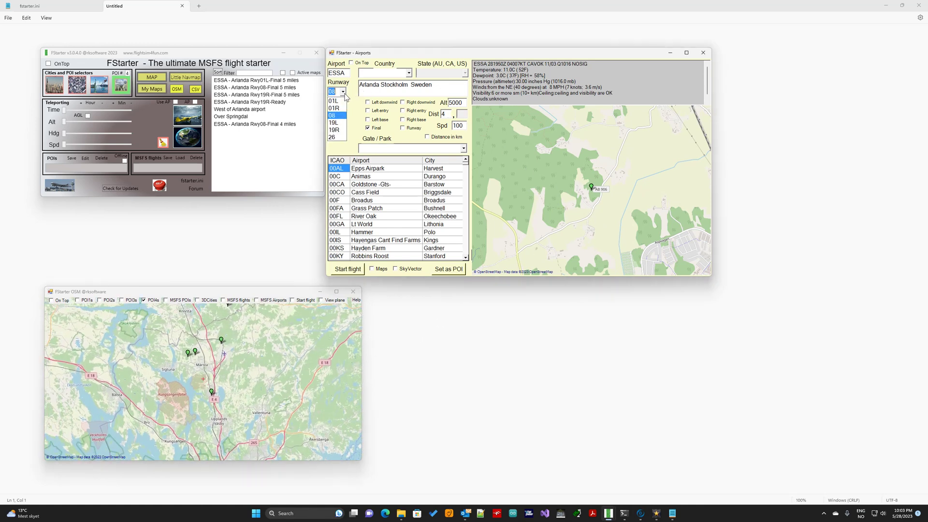
click(335, 101)
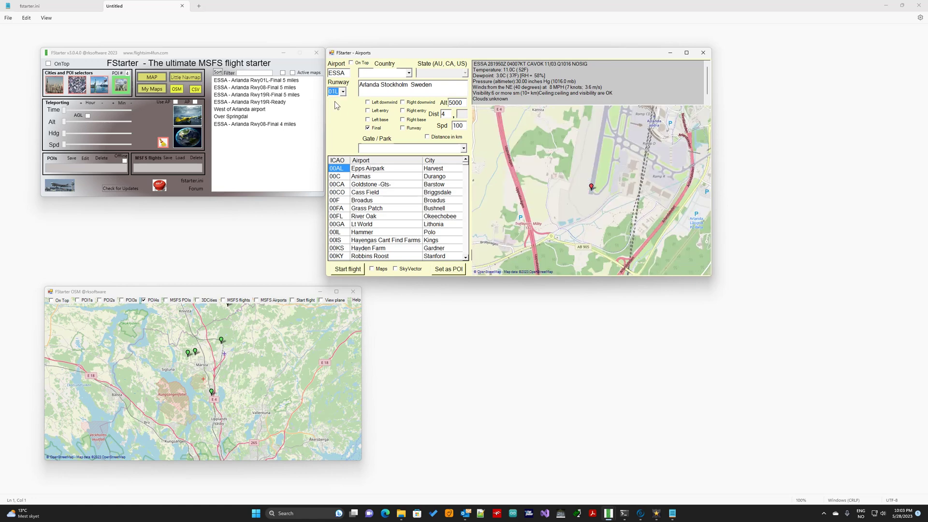
click(453, 271)
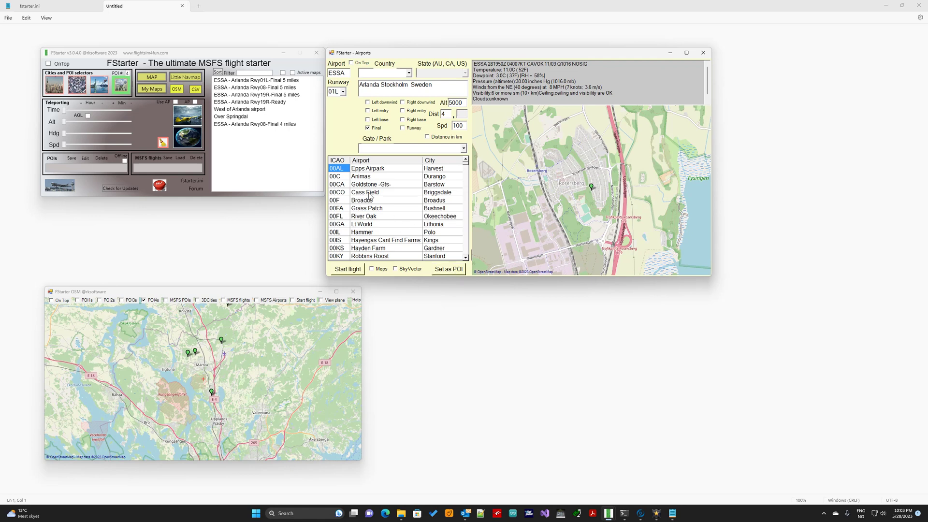
click(344, 92)
click(336, 113)
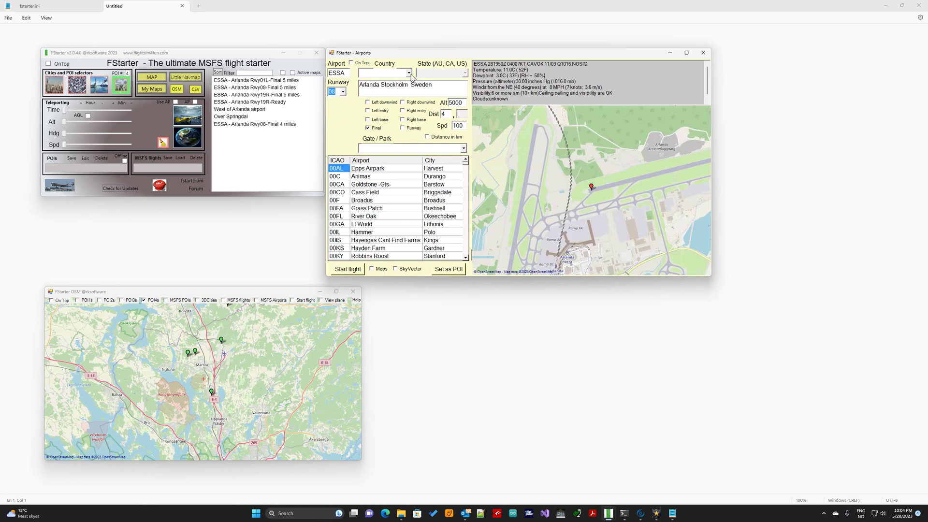
List the airports of the Netherlands, select EHAM Schiphol and save its runway 04 final as a POI
click(409, 73)
drag(410, 90, 410, 102)
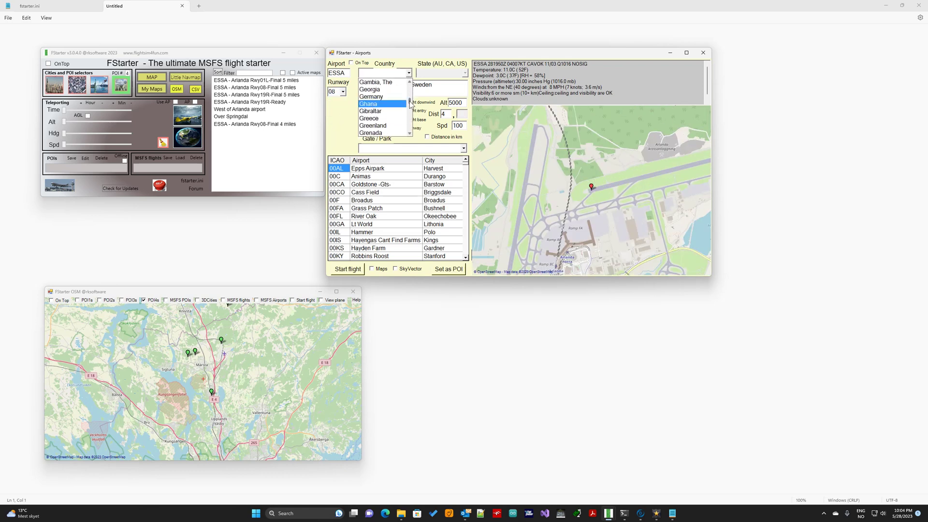
mouse_move(410, 105)
mouse_down()
mouse_move(407, 121)
mouse_move(407, 113)
mouse_up()
click(375, 89)
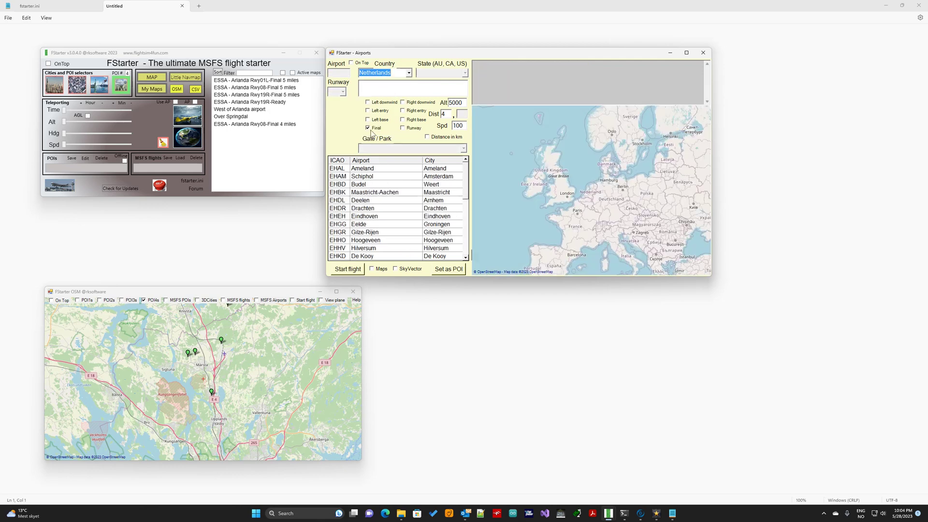
click(341, 179)
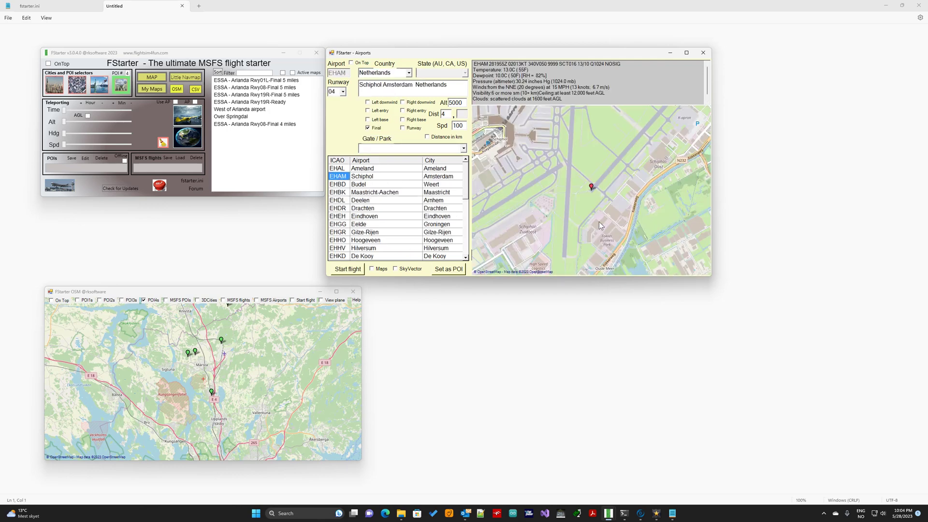
click(450, 270)
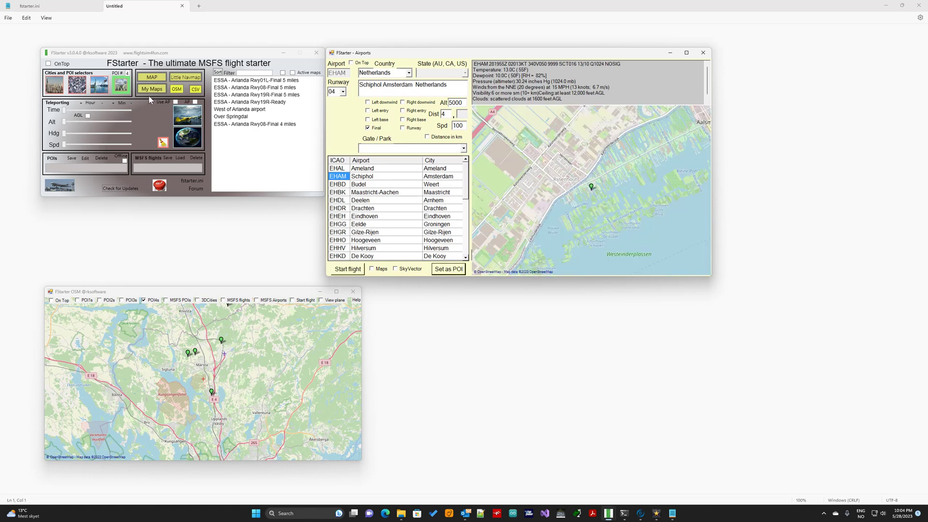
Reload My POIs list 4 and select the Arlanda Rwy08-Final 4 miles entry
click(122, 86)
click(123, 86)
click(123, 86)
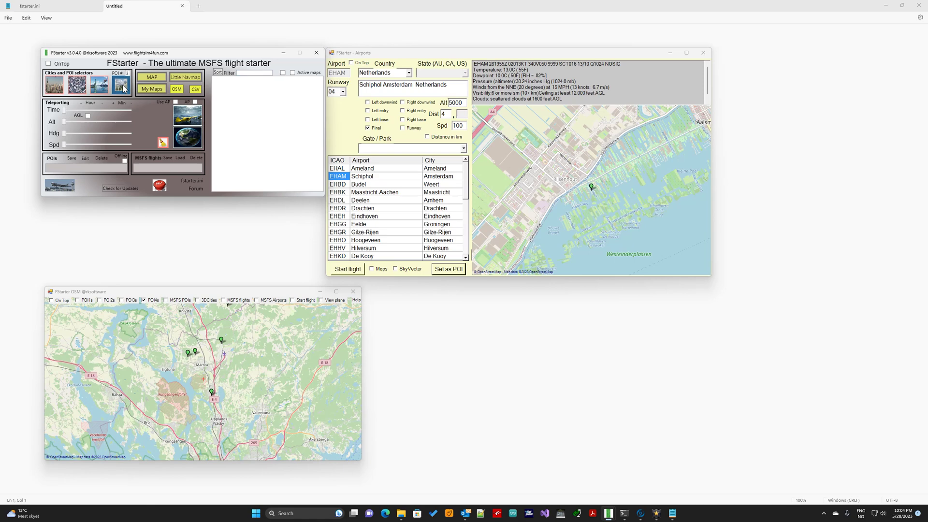
click(124, 87)
click(259, 139)
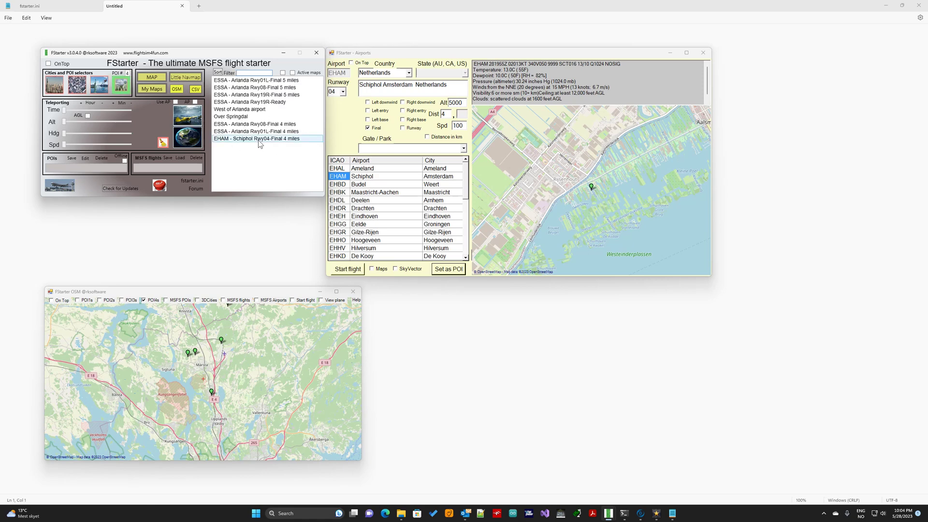
click(259, 132)
click(259, 125)
Refresh the POI4s markers on the OSM map around Amsterdam and turn on the MSFS POIs layer
click(325, 310)
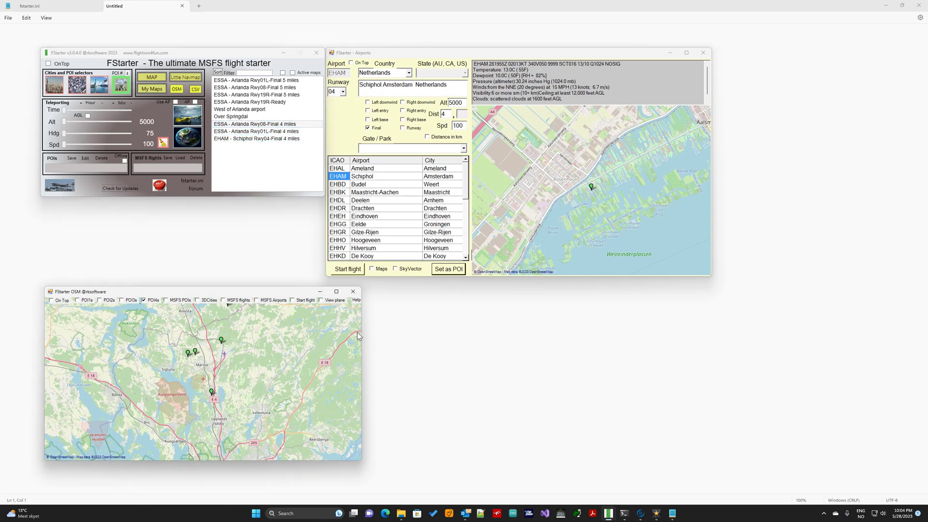
scroll(174, 375, down, 2)
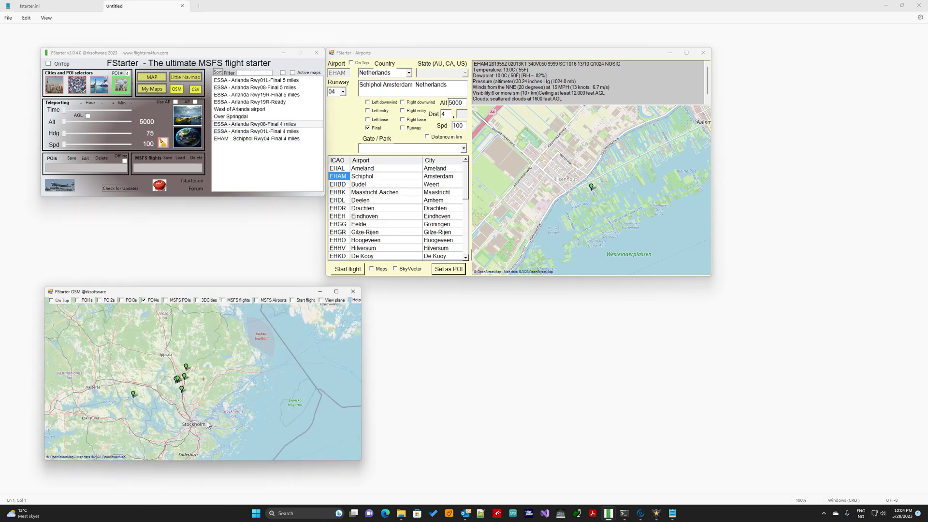
scroll(204, 425, down, 1)
scroll(203, 379, down, 2)
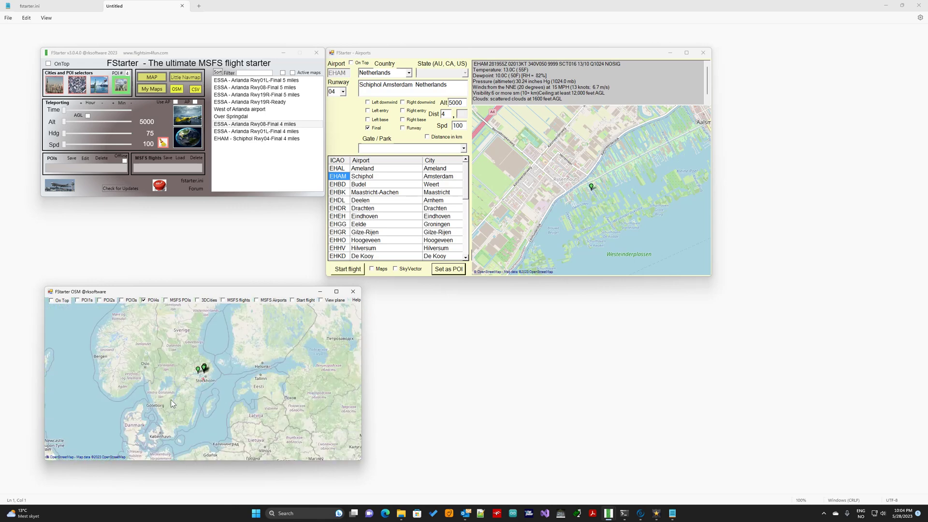
drag(172, 398, 243, 318)
drag(193, 411, 212, 389)
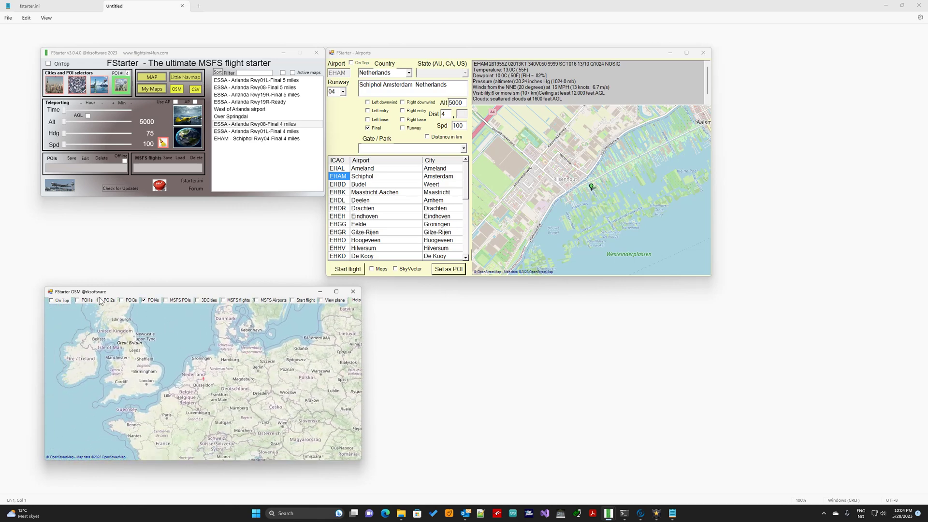
click(144, 300)
click(145, 302)
scroll(234, 413, up, 3)
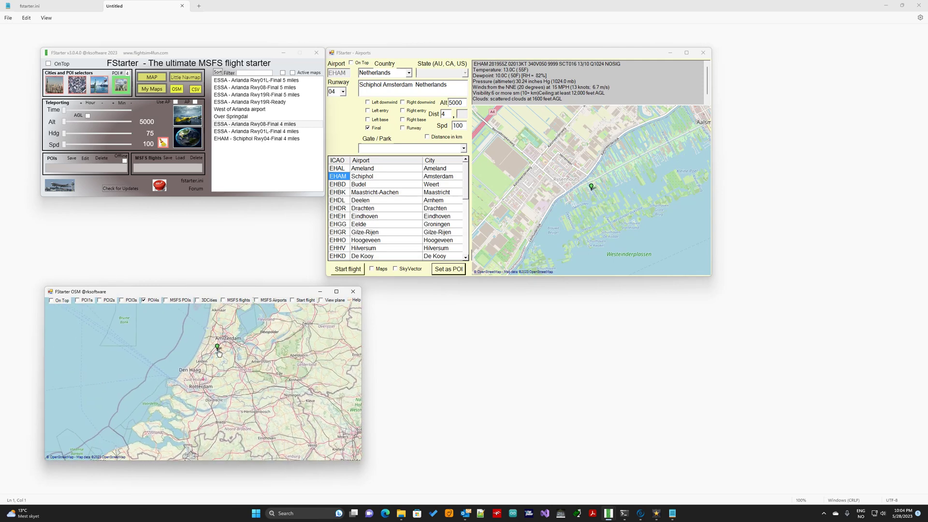
mouse_move(218, 350)
click(166, 301)
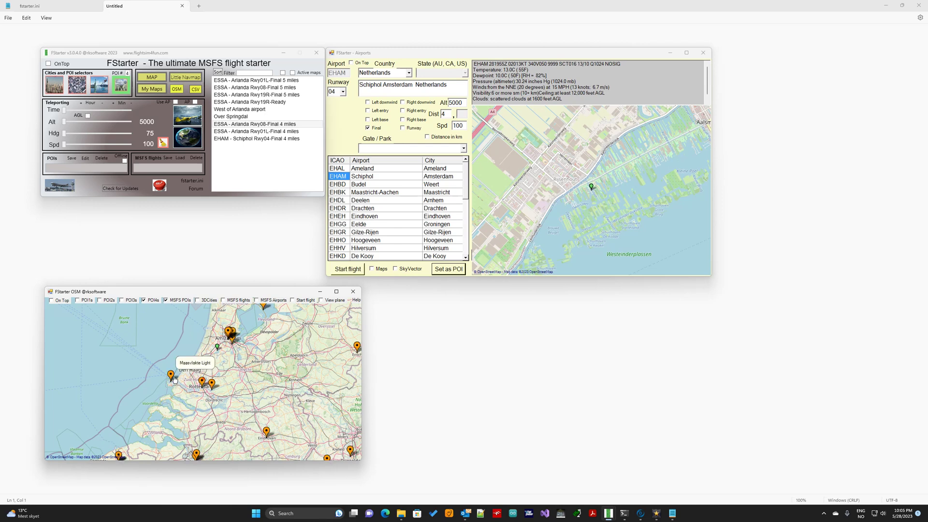
Replace the MSFS POIs layer with 3DCities on the OSM map and view its markers across Europe and the United States
mouse_move(215, 386)
click(166, 300)
click(197, 300)
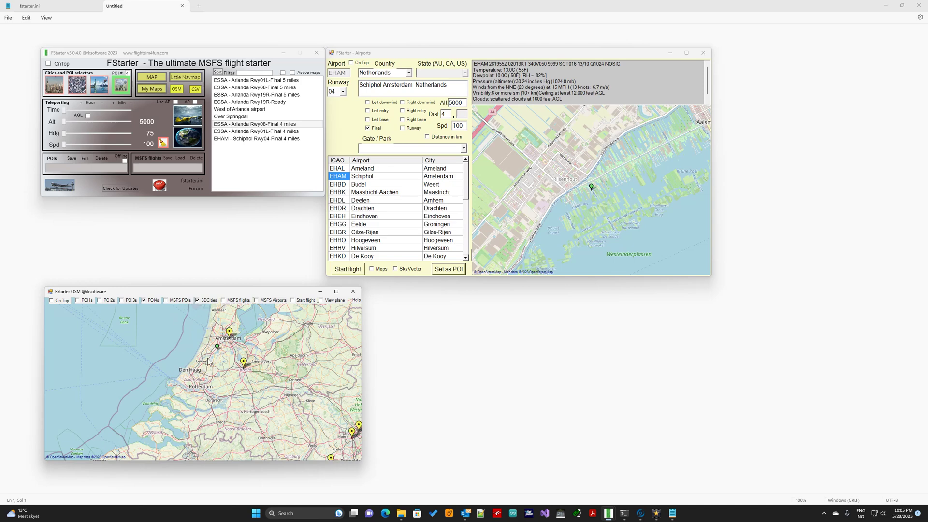
scroll(203, 382, down, 2)
scroll(203, 382, down, 3)
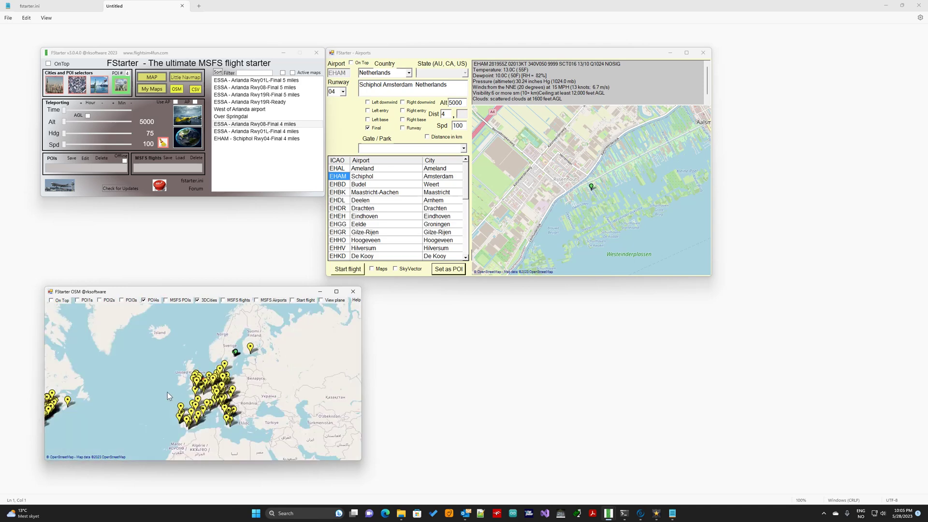
drag(203, 382, 266, 348)
scroll(254, 372, up, 1)
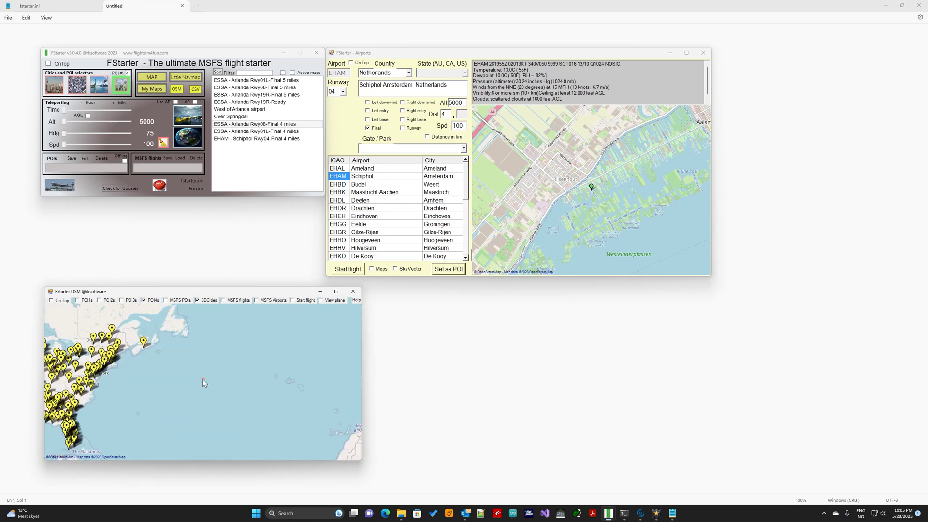
drag(148, 378, 298, 361)
Turn off the 3DCities layer and show the MSFS POIs over the United States instead
click(198, 301)
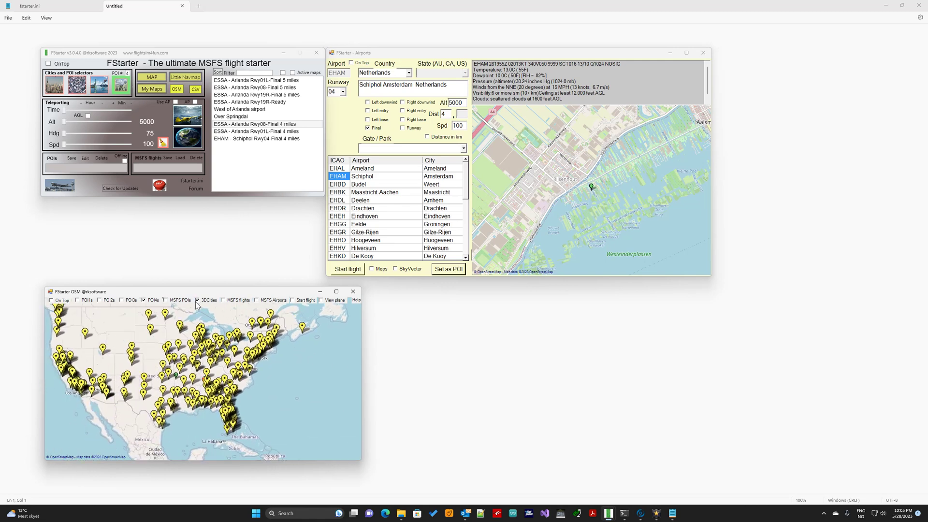
click(173, 301)
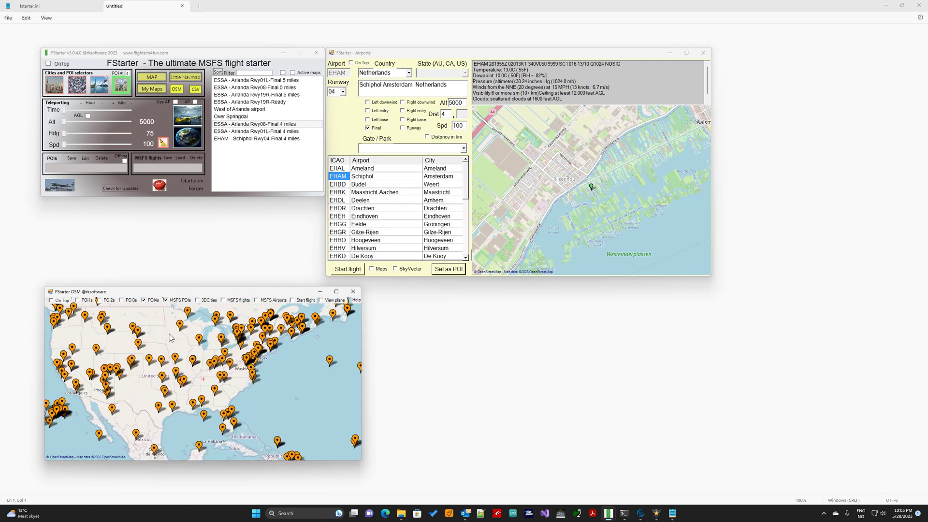
mouse_move(181, 326)
Replace the MSFS POIs layer with MSFS flights and examine the flight markers at Block Island and around Stockholm
click(166, 300)
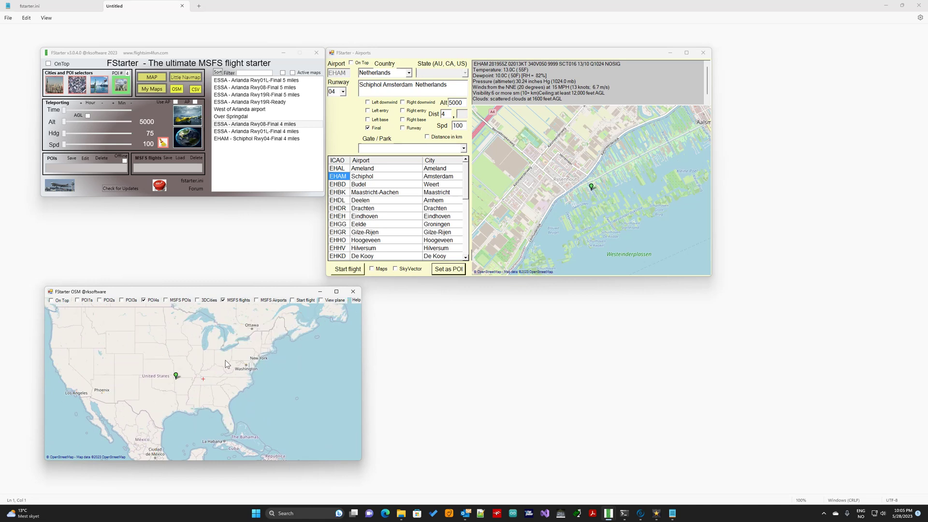
mouse_move(227, 374)
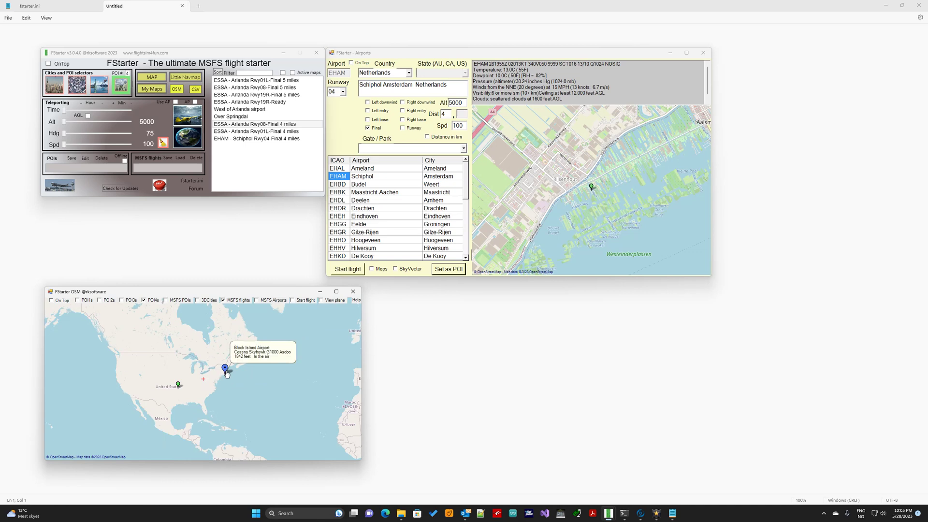
mouse_move(232, 362)
mouse_down()
mouse_move(133, 382)
mouse_move(162, 381)
mouse_up()
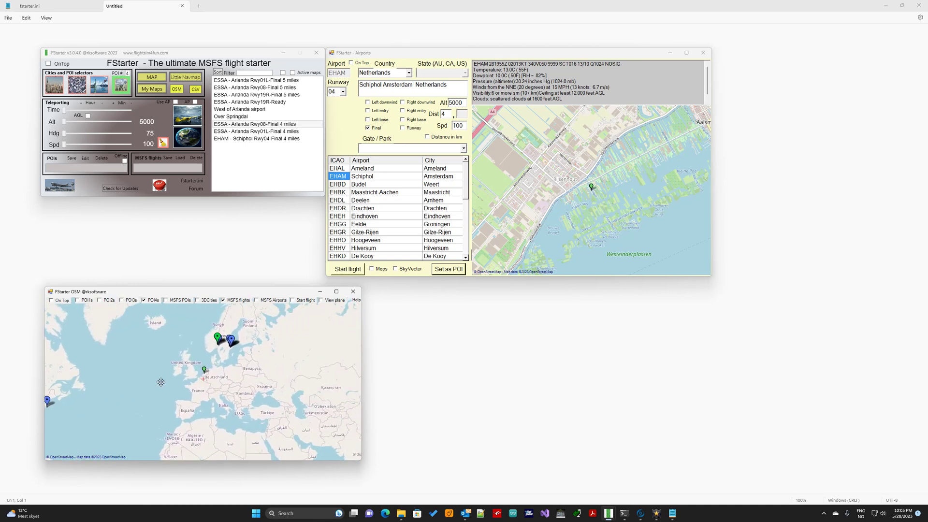
scroll(237, 368, up, 3)
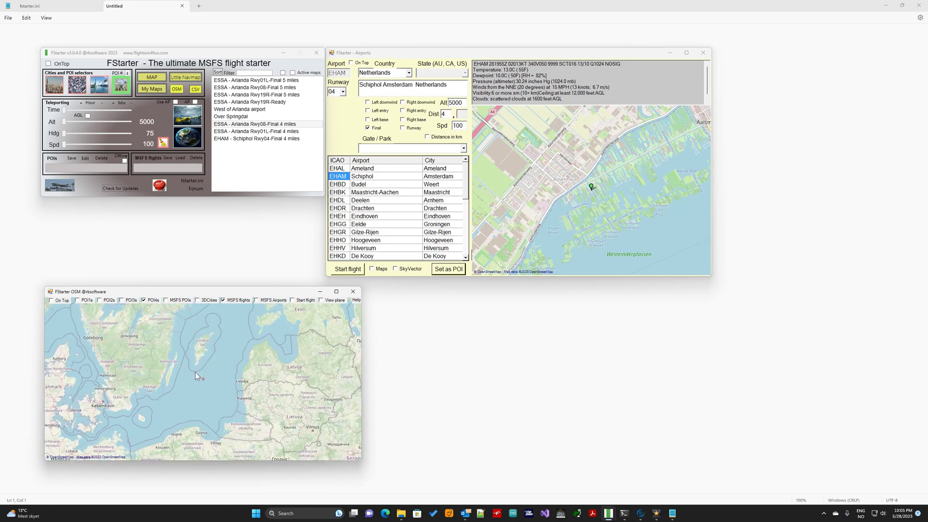
scroll(195, 373, up, 4)
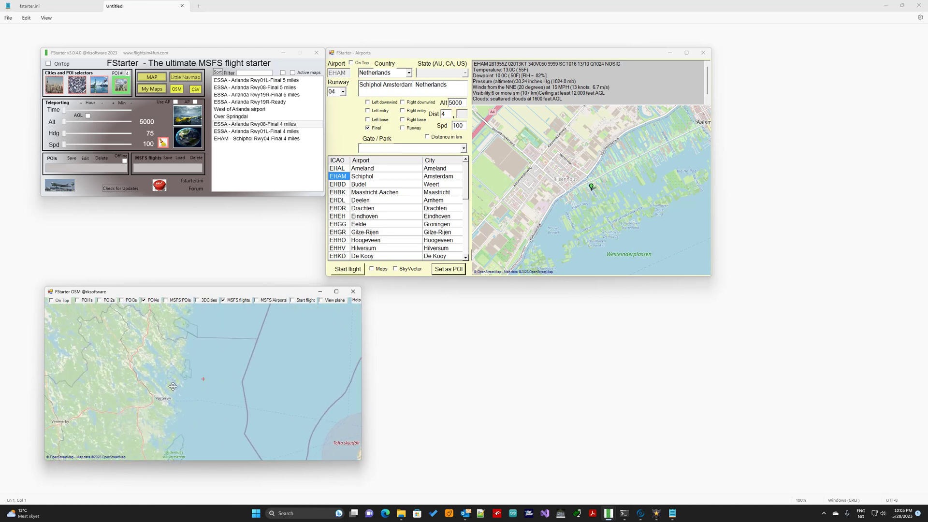
drag(170, 378, 307, 457)
drag(227, 371, 256, 454)
scroll(238, 384, down, 1)
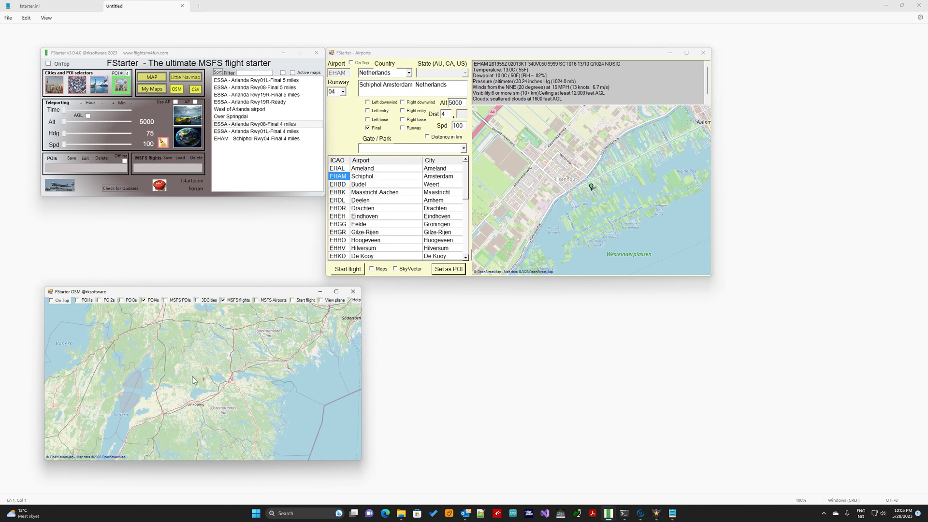
drag(192, 383, 194, 474)
drag(208, 411, 158, 414)
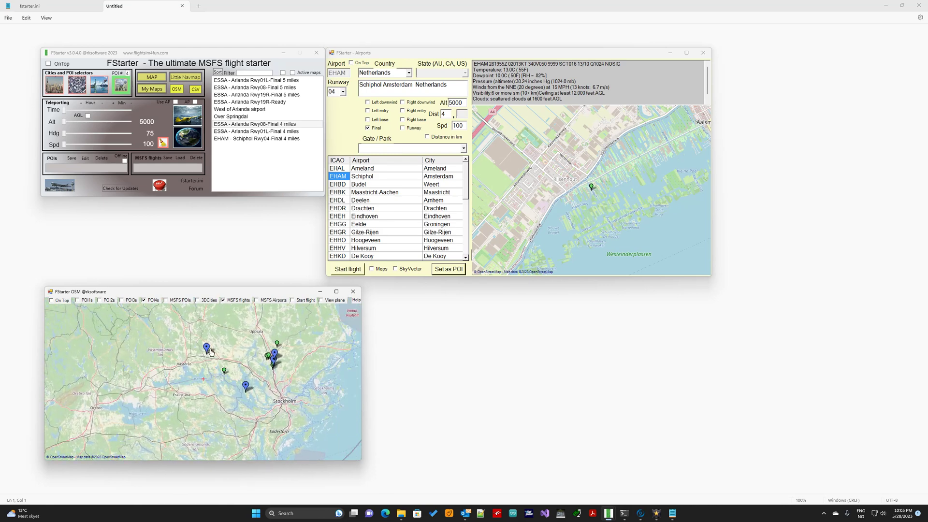
mouse_move(208, 349)
mouse_move(225, 372)
mouse_move(250, 389)
Turn on the MSFS Airports layer and examine its markers across North America
click(258, 301)
drag(129, 398, 281, 333)
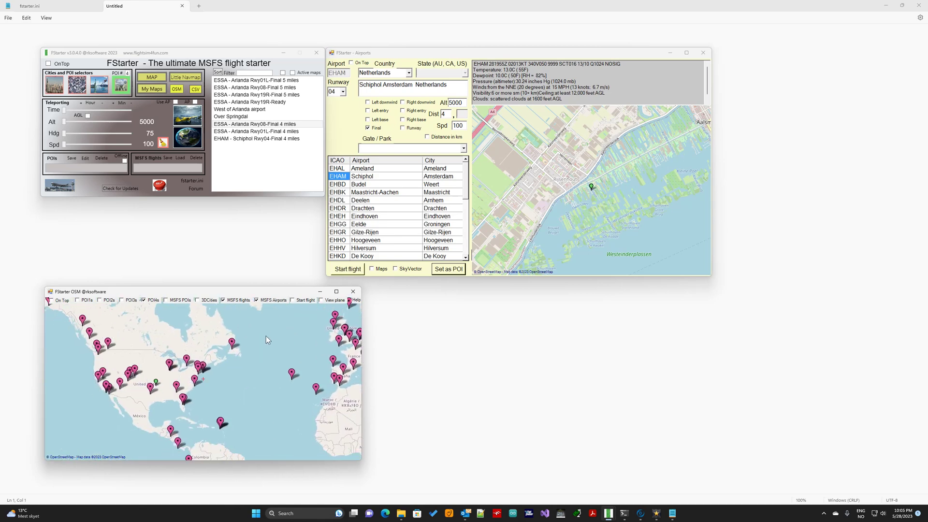
mouse_move(175, 387)
Add a POI near College Station on the OSM map with the entry "Over Texas 4000 0 100" and check its marker
scroll(147, 402, up, 4)
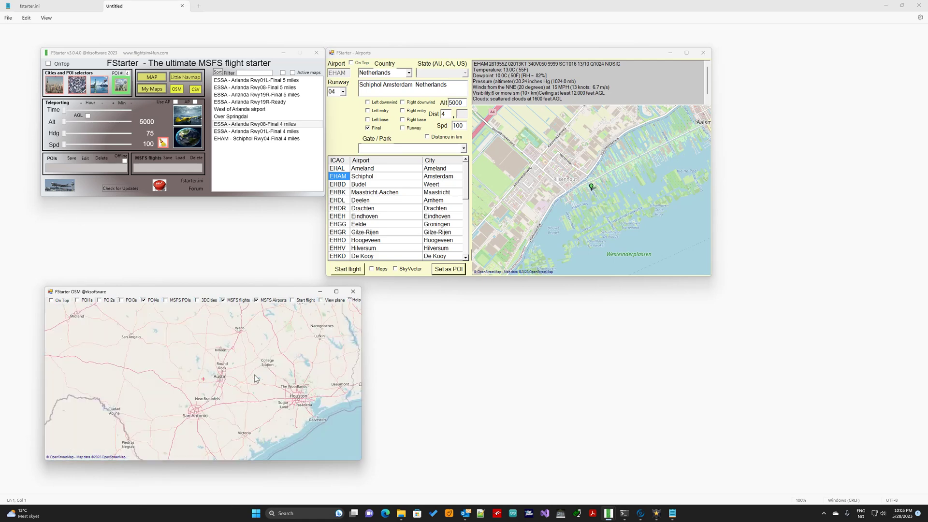
right_click(279, 362)
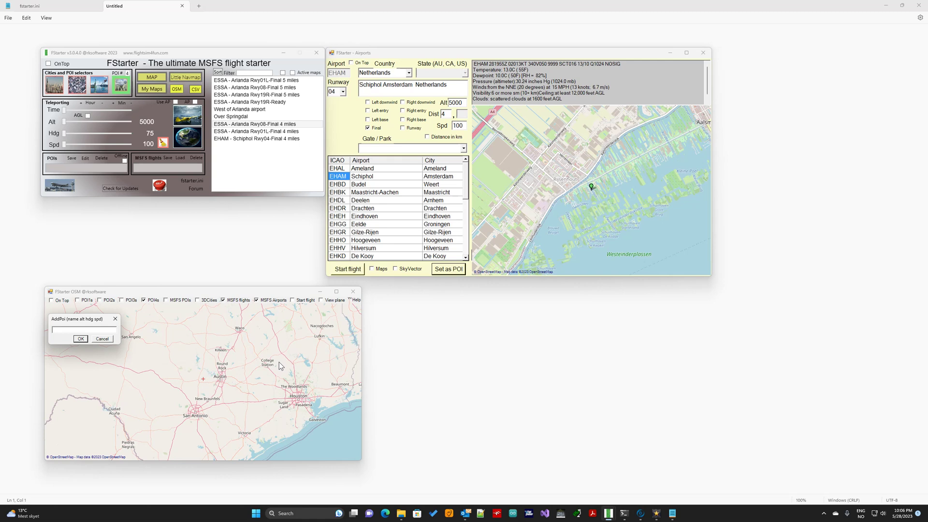
text(O)
text(ver Texas 4000 0 100)
click(81, 340)
mouse_move(279, 360)
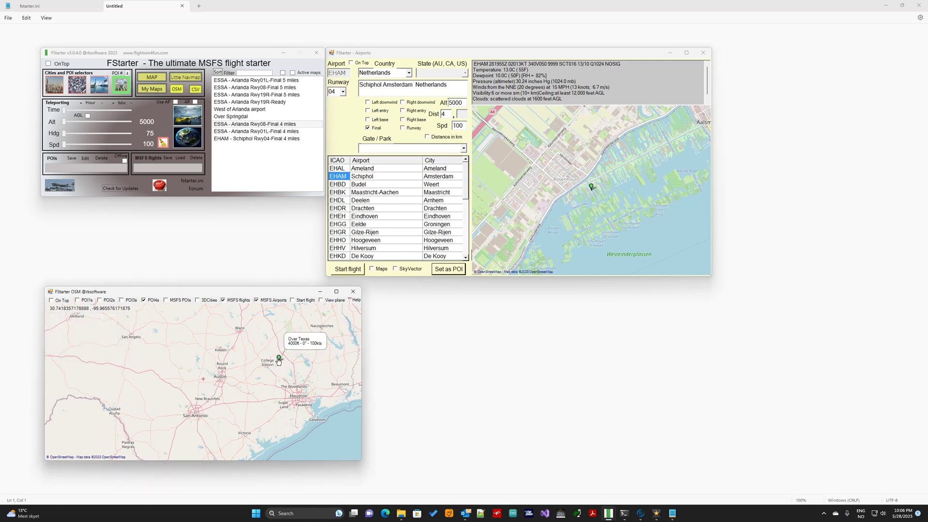
Set the teleporting altitude to 11100, the heading to 66 and the speed to 150
scroll(169, 367, down, 3)
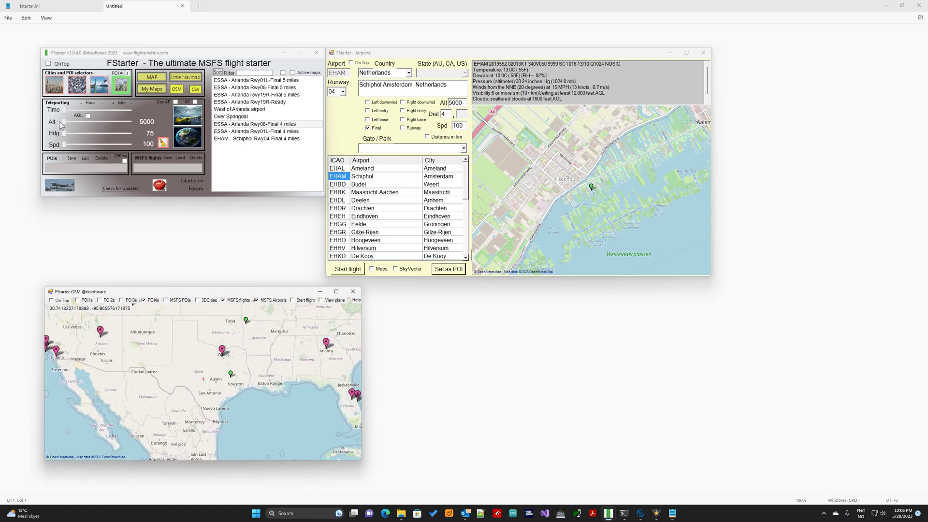
drag(64, 121, 95, 146)
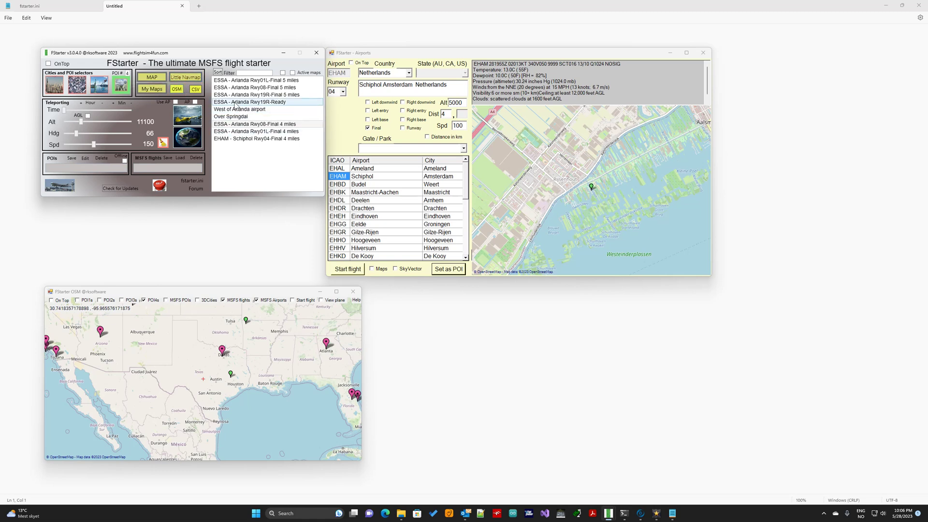
List the first city selector's entries, enable the first Active maps option, and show Charleston, Appleton and Green Bay on the OSM map
click(59, 87)
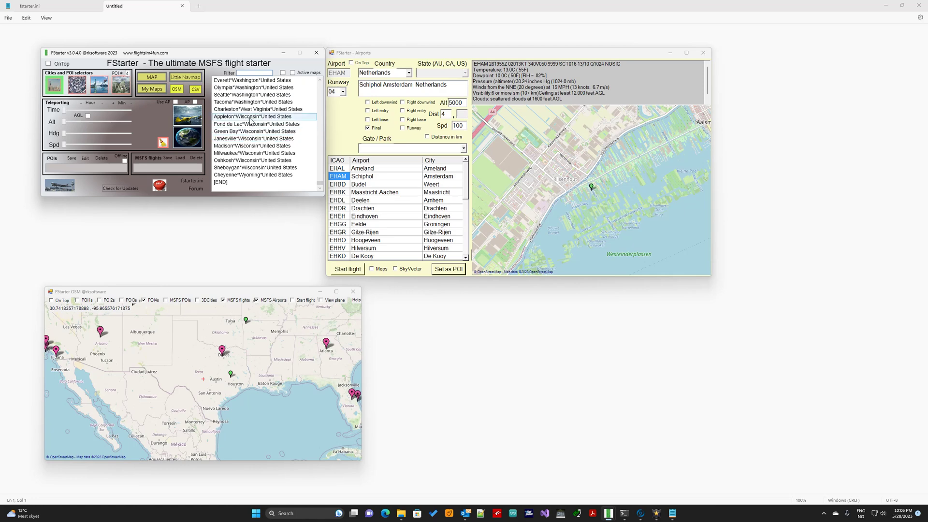
click(283, 73)
click(237, 111)
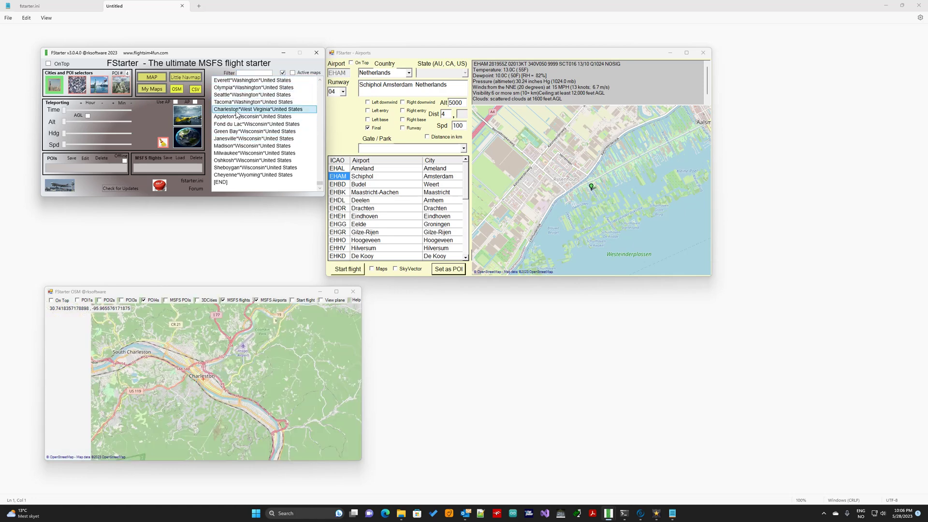
click(227, 362)
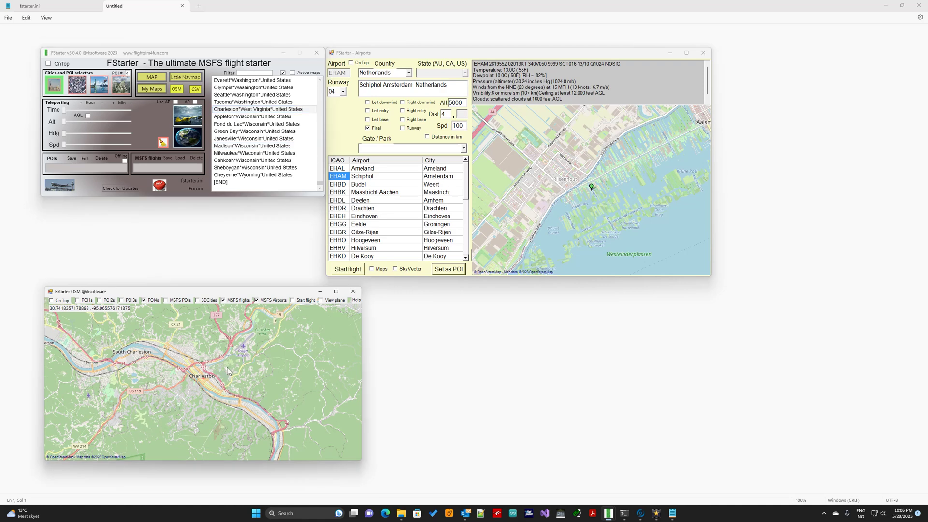
click(235, 117)
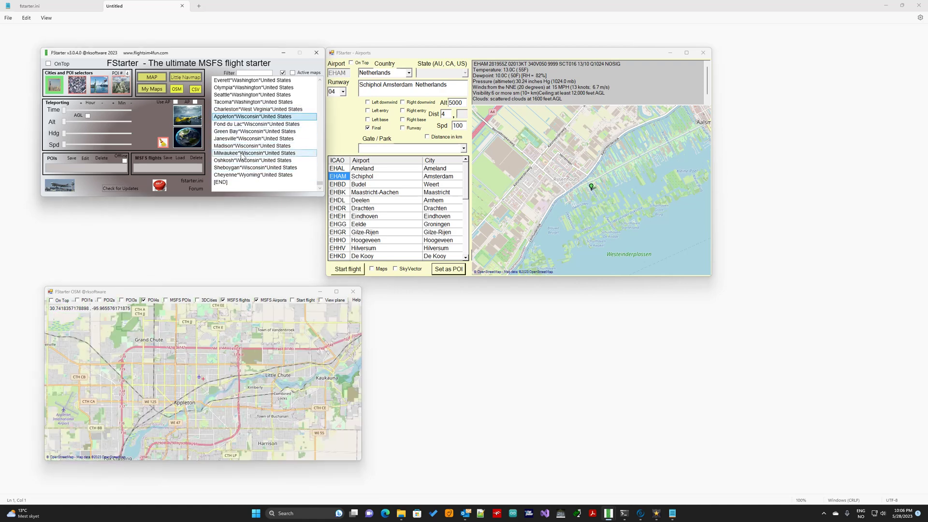
click(234, 132)
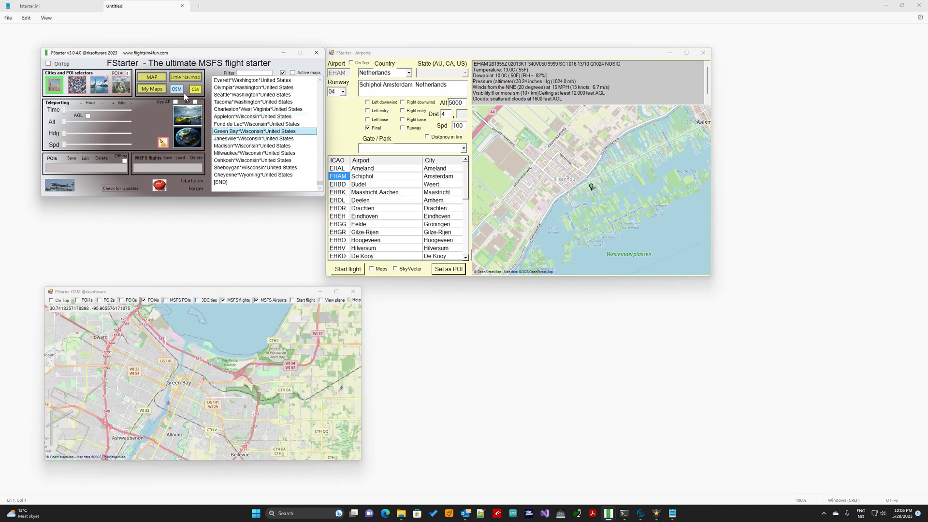
Switch to the worldwide cities list and show Aarau, Abadla and Aberdeen, Washington on the map, cancelling a new POI entry at Aberdeen
click(77, 85)
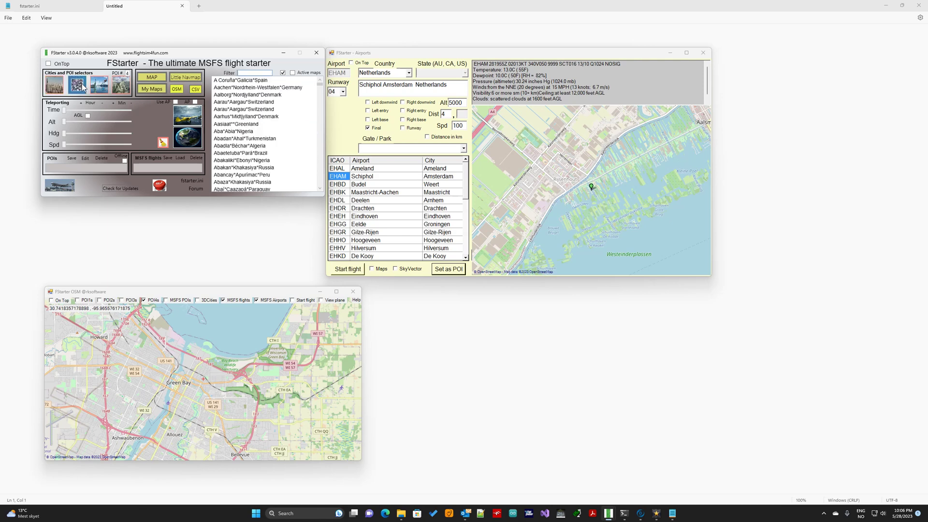
click(239, 111)
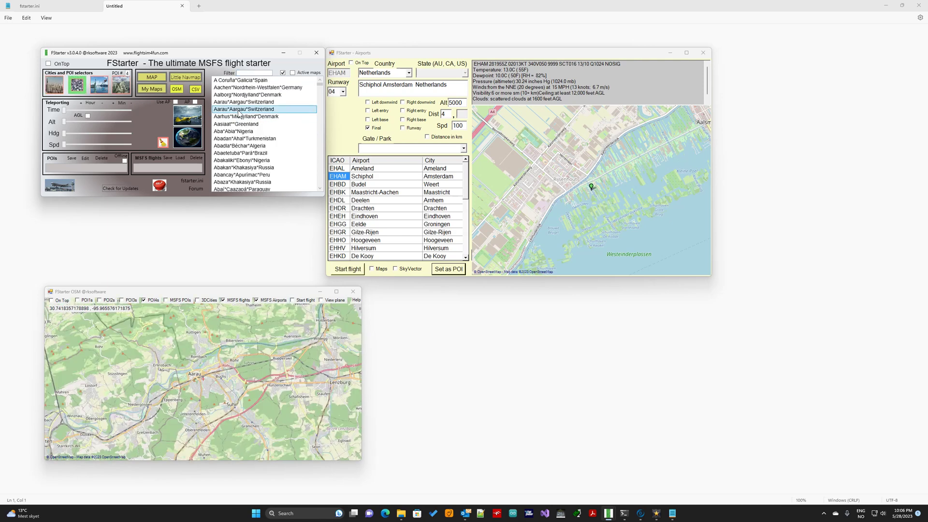
click(239, 146)
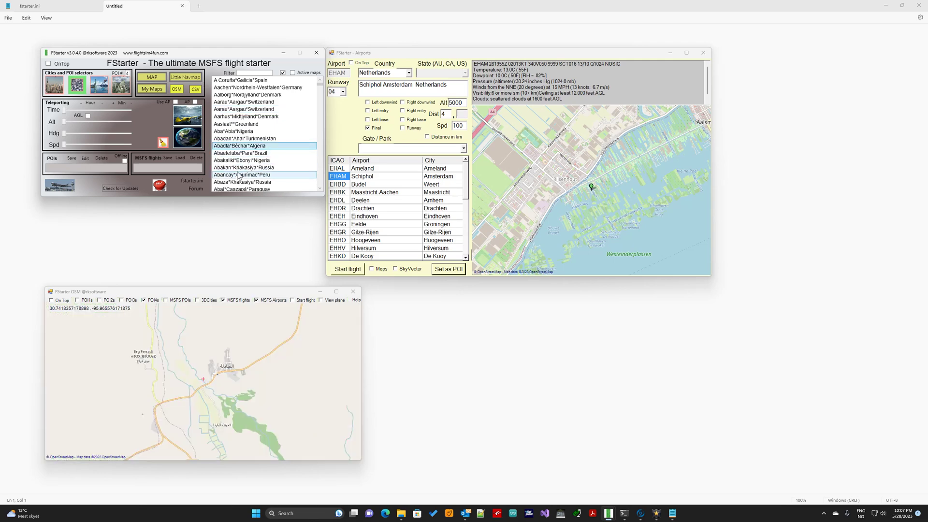
scroll(241, 167, down, 5)
click(241, 162)
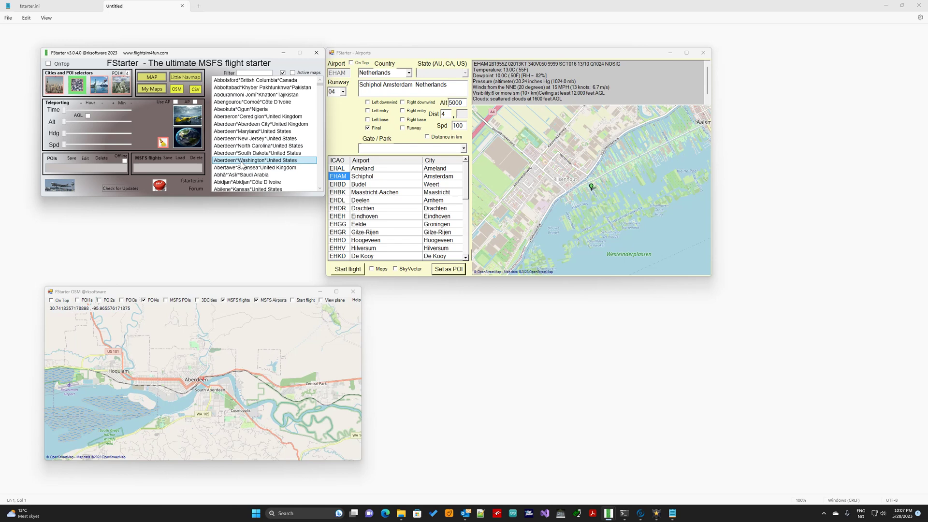
right_click(223, 380)
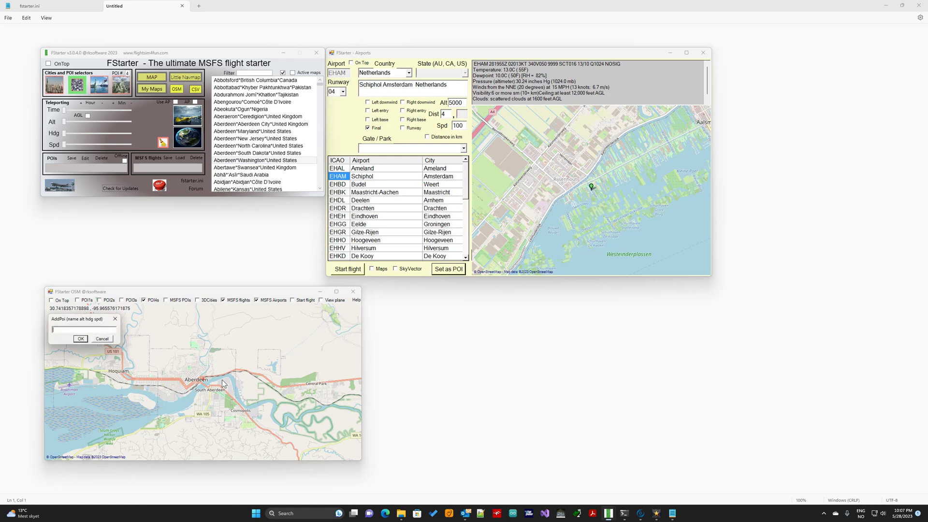
click(116, 318)
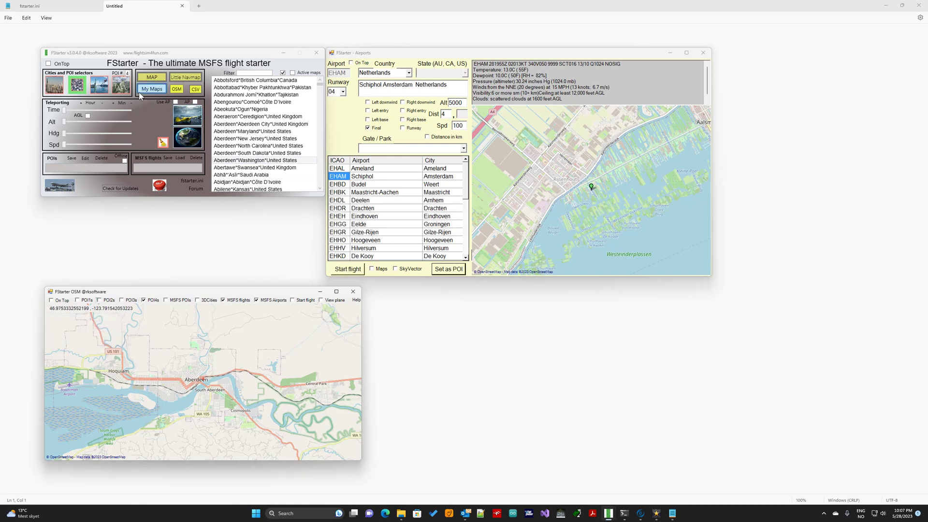
Open the landmark POI list that contains Yokohama Landmark Tower and York Minster
click(101, 87)
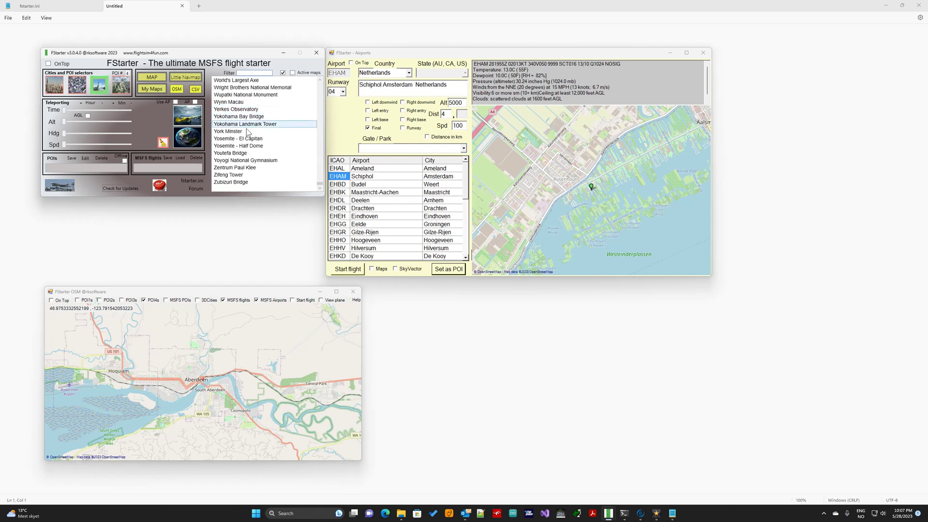
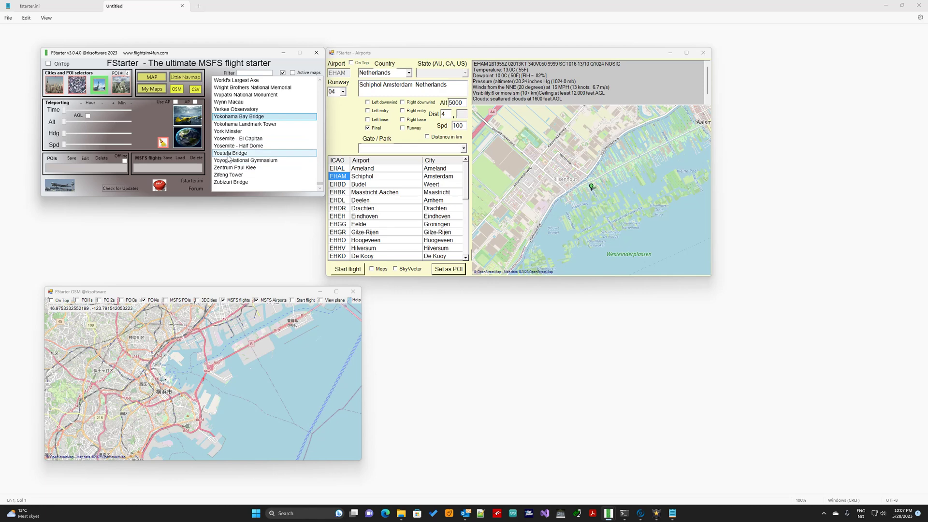
Show Yosemite - El Capitan and York Minster on the OSM map and inspect the Yosemite surroundings
click(230, 139)
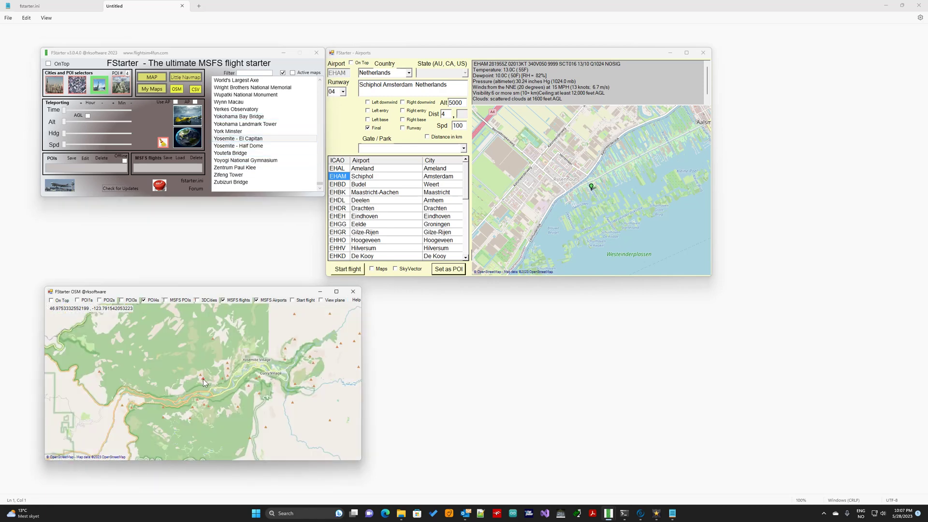
scroll(271, 372, up, 3)
scroll(203, 379, down, 2)
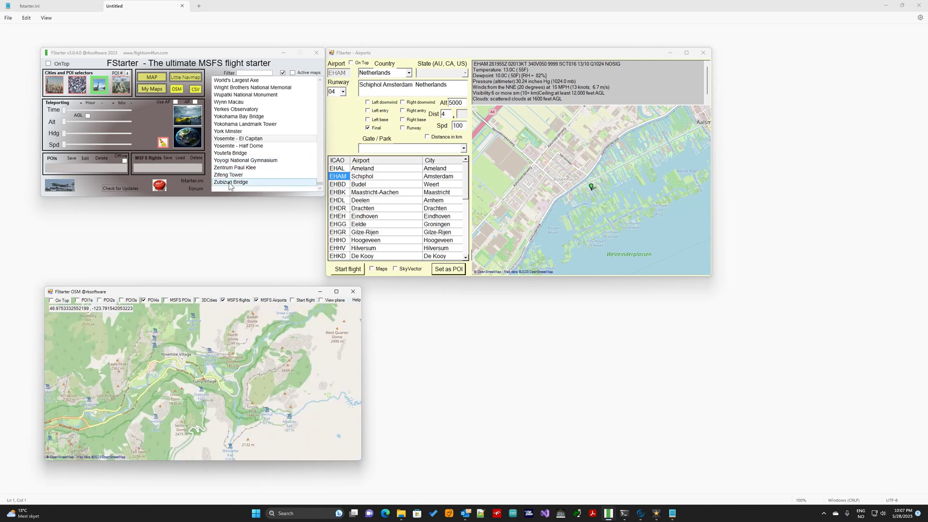
click(225, 132)
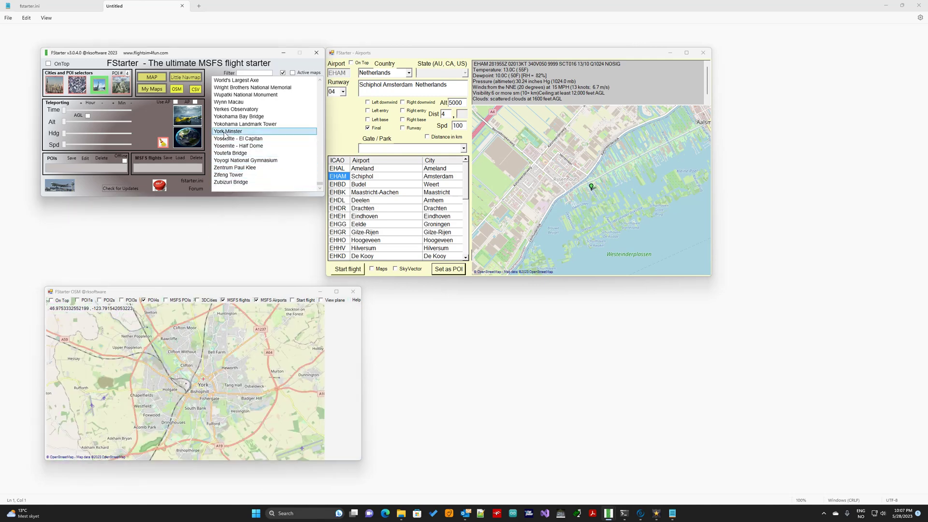
click(228, 383)
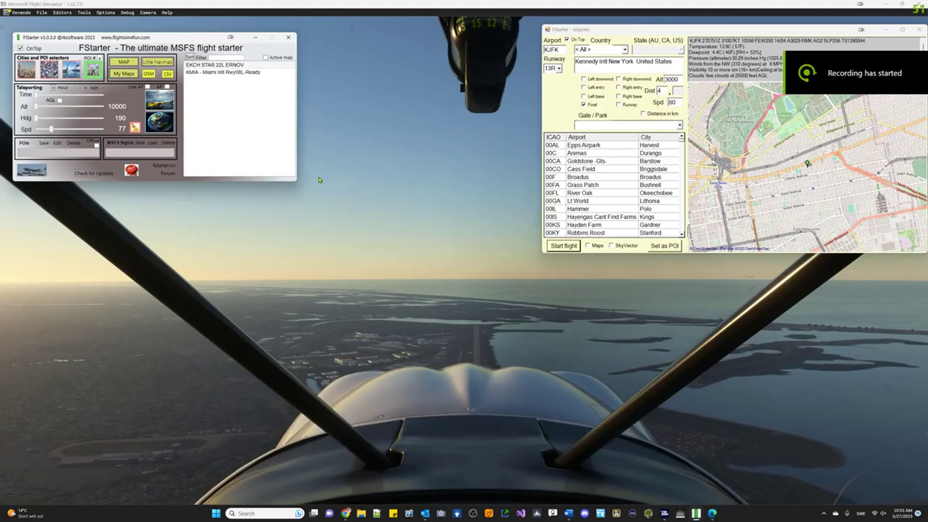
Advance the simulator's time of day by hours to full daylight, and turn it back by hours to night
click(54, 89)
click(54, 89)
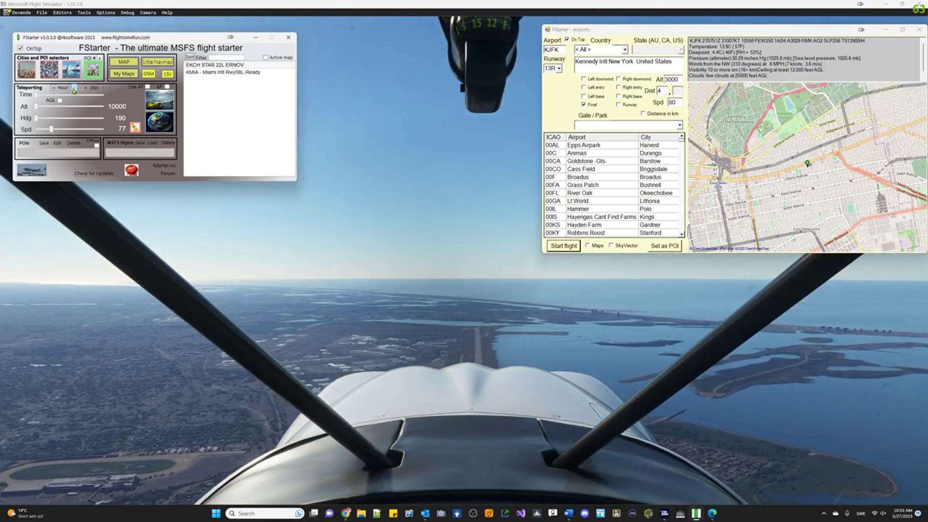
click(74, 89)
click(74, 89)
click(74, 88)
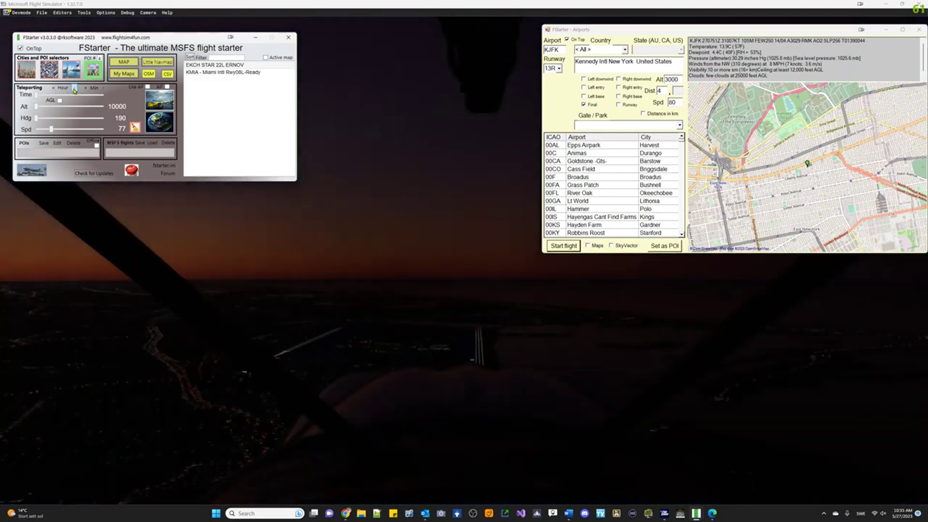
click(74, 89)
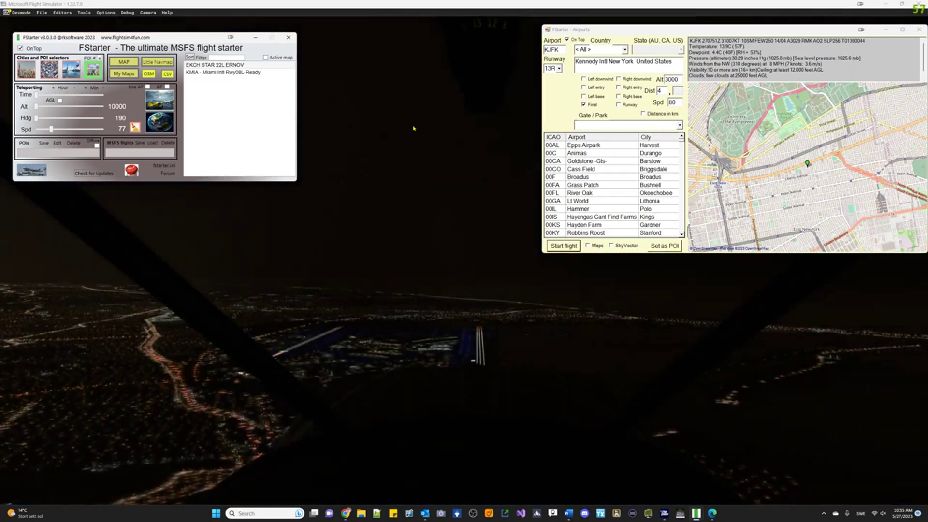
Select runway 13L at KJFK and start the flight on final at altitude 3000, distance 4 and speed 80
click(558, 69)
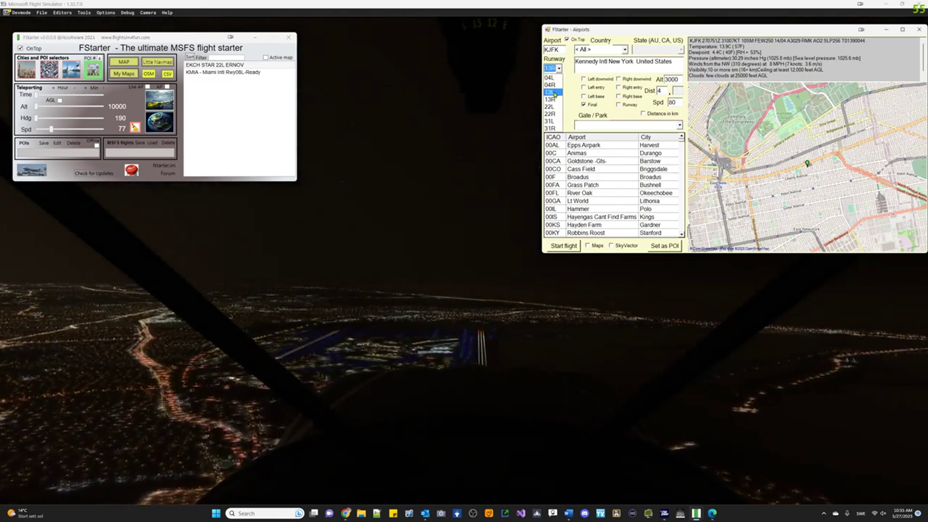
click(553, 92)
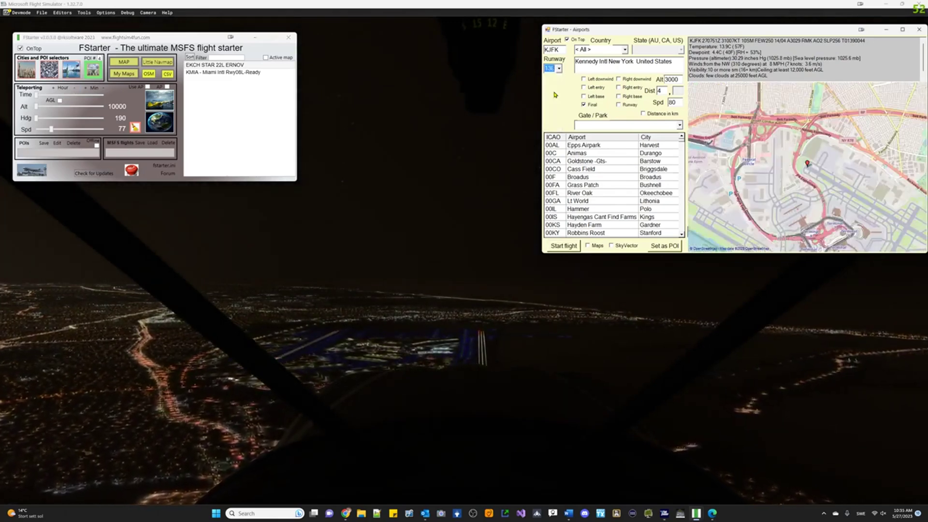
click(562, 247)
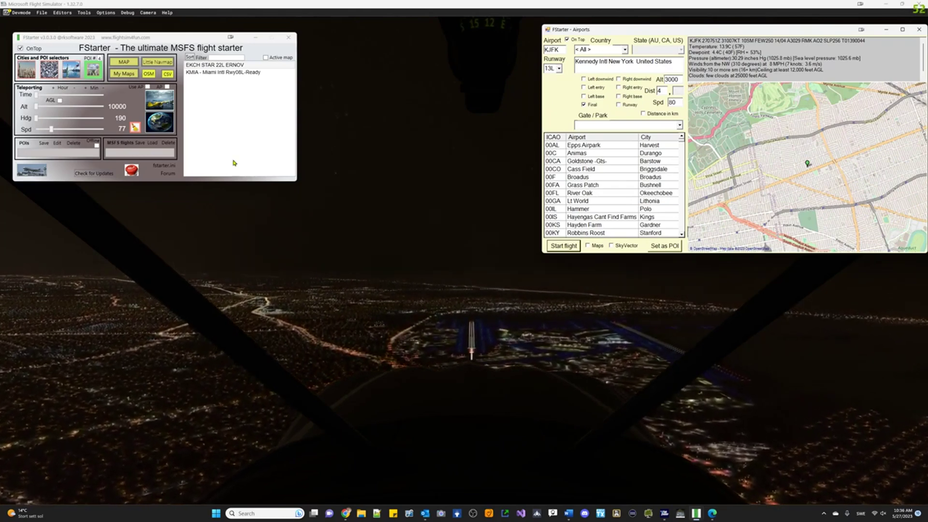
Advance the time of day by hours to daylight and view the aircraft from outside at an angle
click(54, 88)
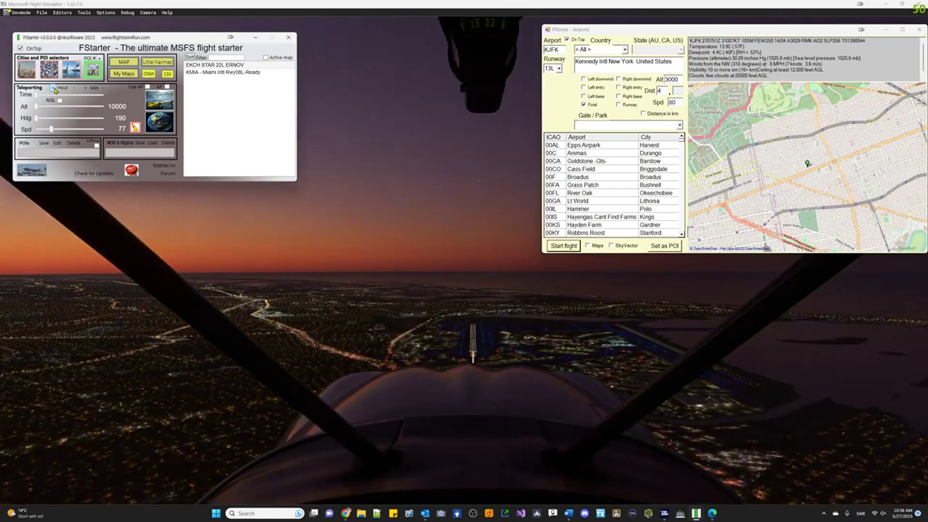
click(55, 89)
click(345, 273)
key(End)
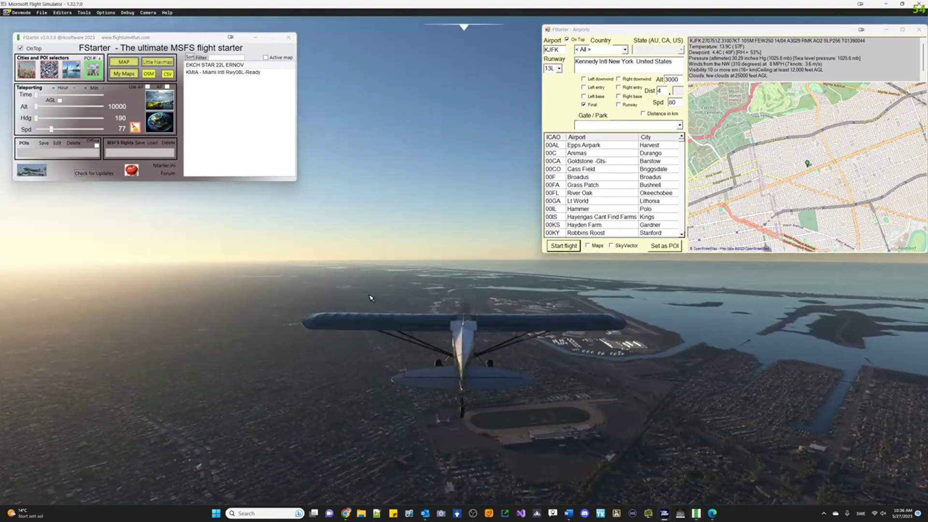
drag(421, 246, 445, 263)
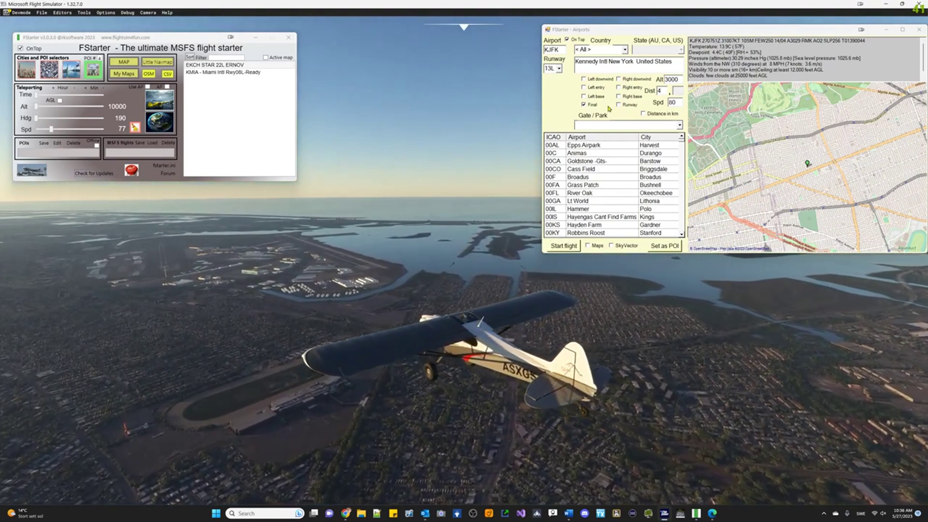
Select runway 22R at KJFK and start the flight on final at altitude 3000, distance 4 and speed 80
click(555, 71)
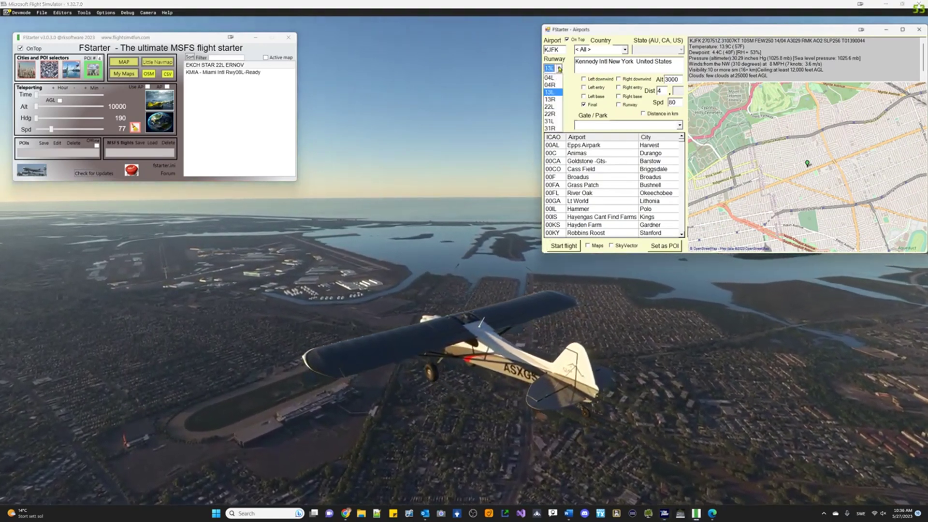
click(552, 114)
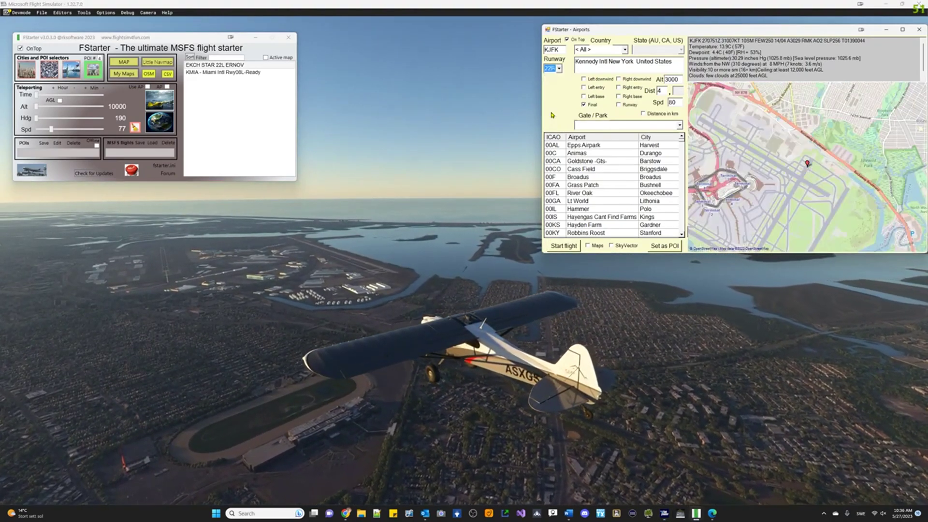
scroll(820, 184, down, 3)
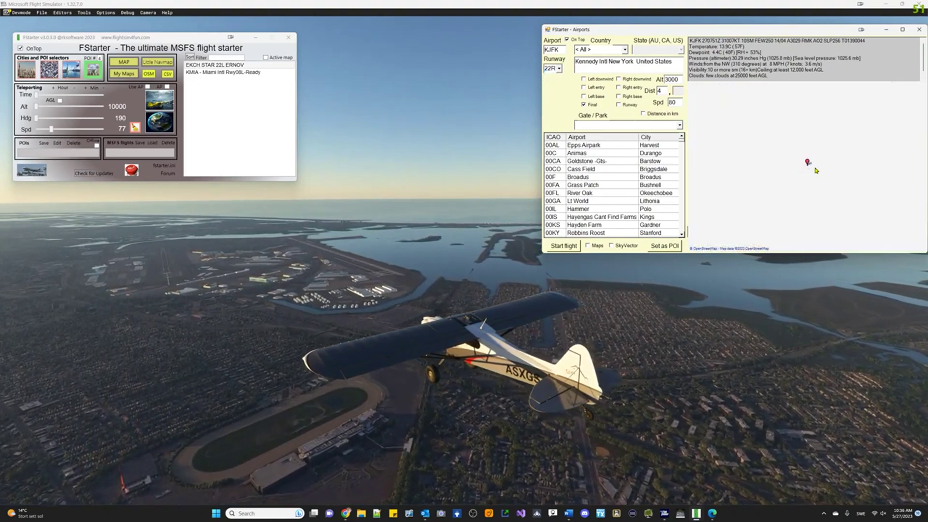
click(565, 247)
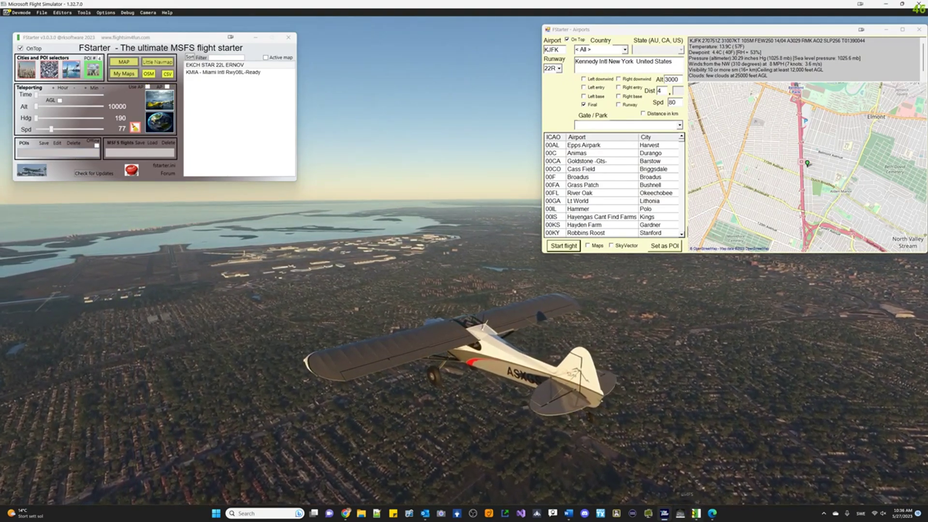
Bring up the OSM map window, keep it on top and place it over the main FStarter window
mouse_move(697, 516)
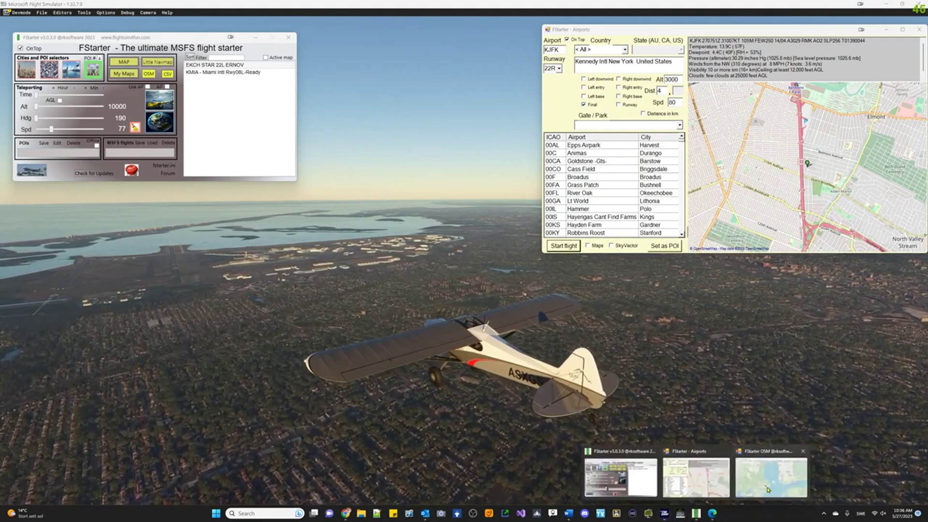
click(768, 490)
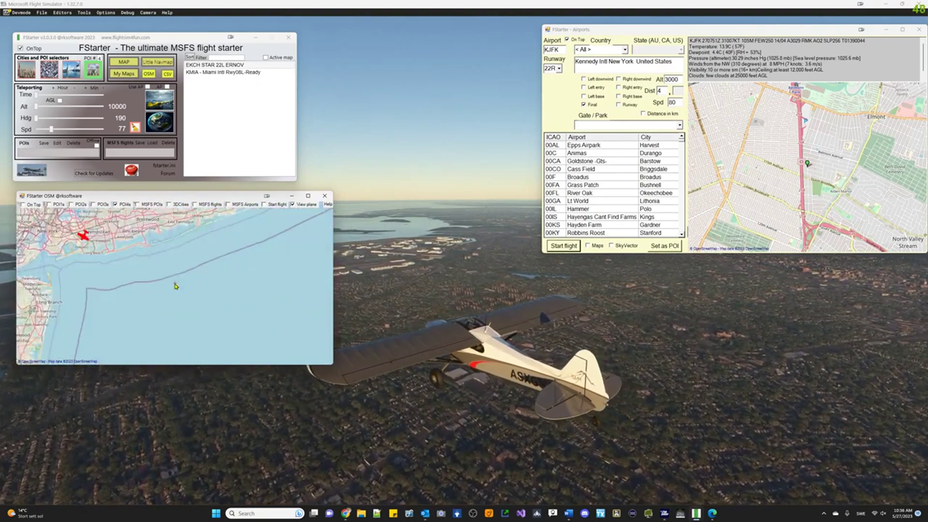
click(28, 207)
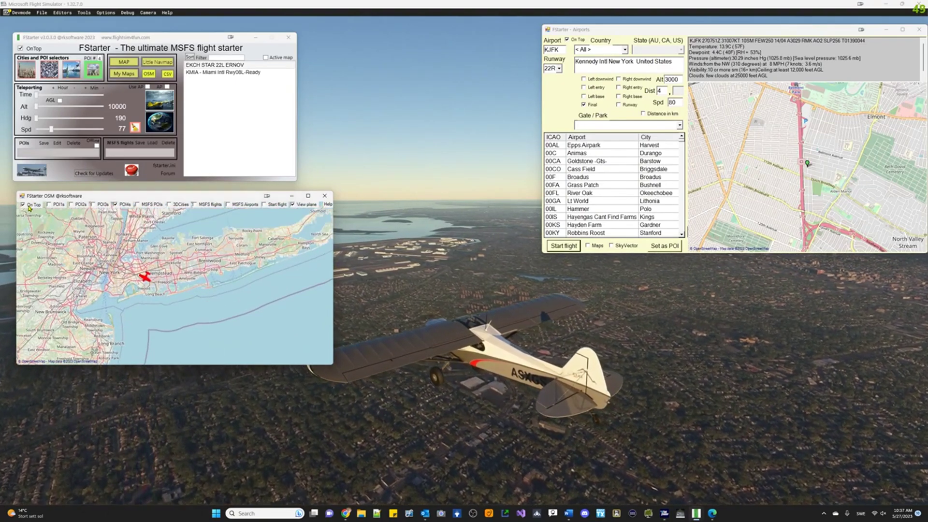
drag(169, 204, 167, 48)
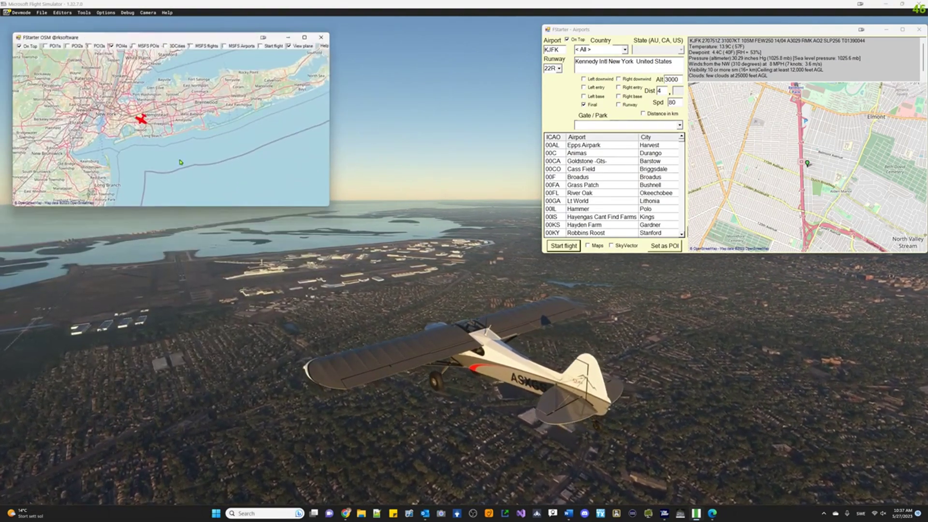
Choose the Runway start position for KJFK runway 22R, frame the airport area on the OSM map, and start the flight
click(610, 100)
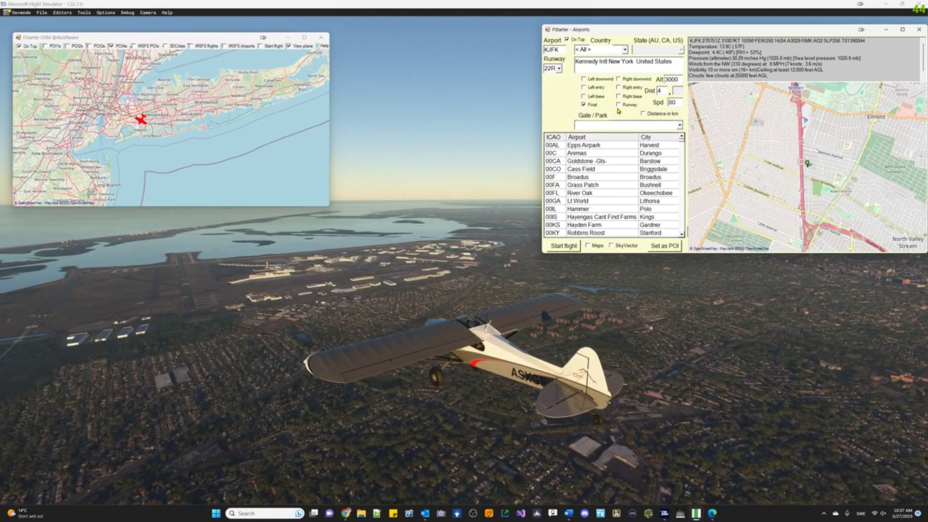
click(619, 104)
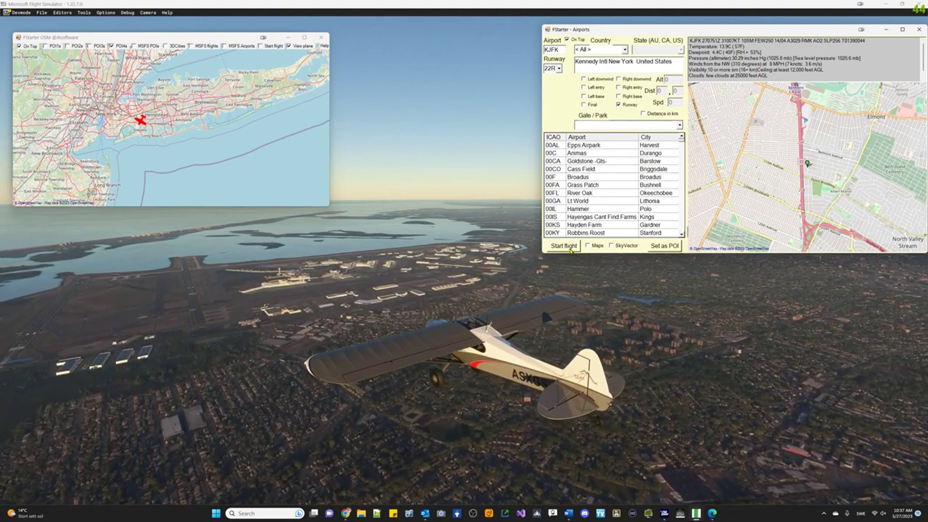
click(172, 128)
scroll(173, 128, up, 1)
scroll(173, 127, up, 2)
drag(223, 87, 172, 182)
drag(238, 122, 240, 187)
drag(256, 107, 214, 167)
mouse_move(264, 121)
mouse_down()
mouse_move(61, 146)
mouse_move(81, 56)
mouse_up()
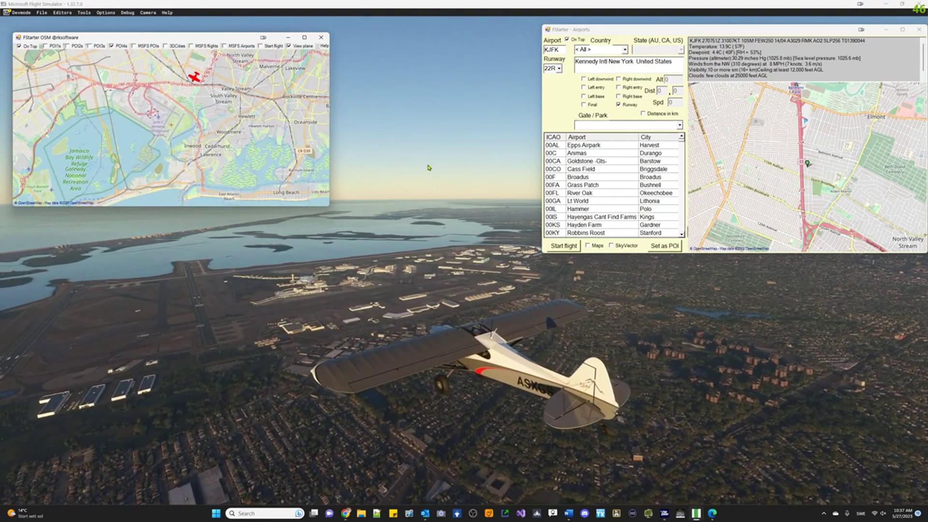
click(569, 247)
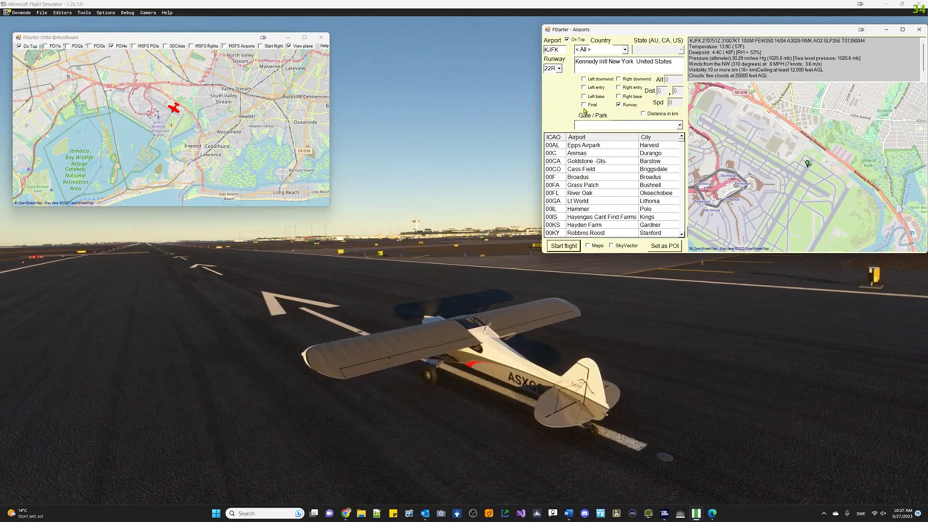
Add a test POI with altitude 3000 and speed 80 just east of JFK on the OSM map and teleport the aircraft to it
click(226, 131)
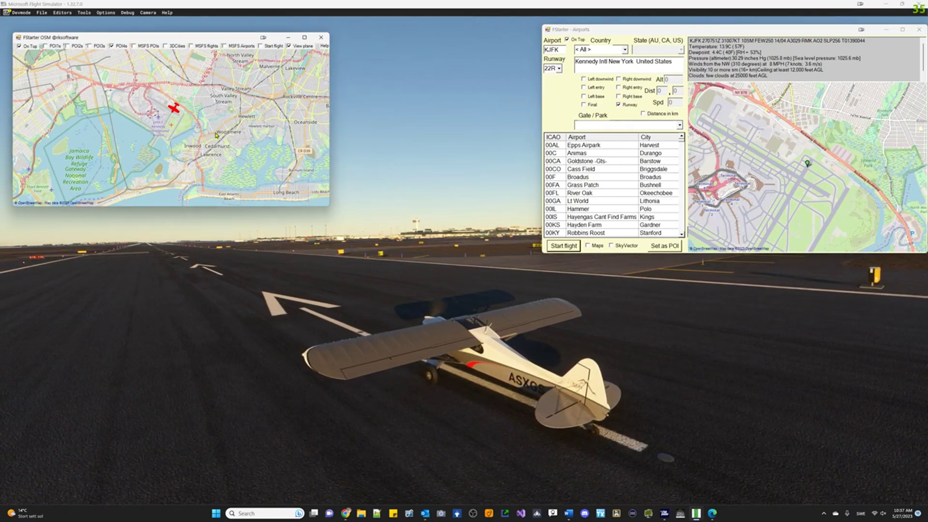
right_click(197, 108)
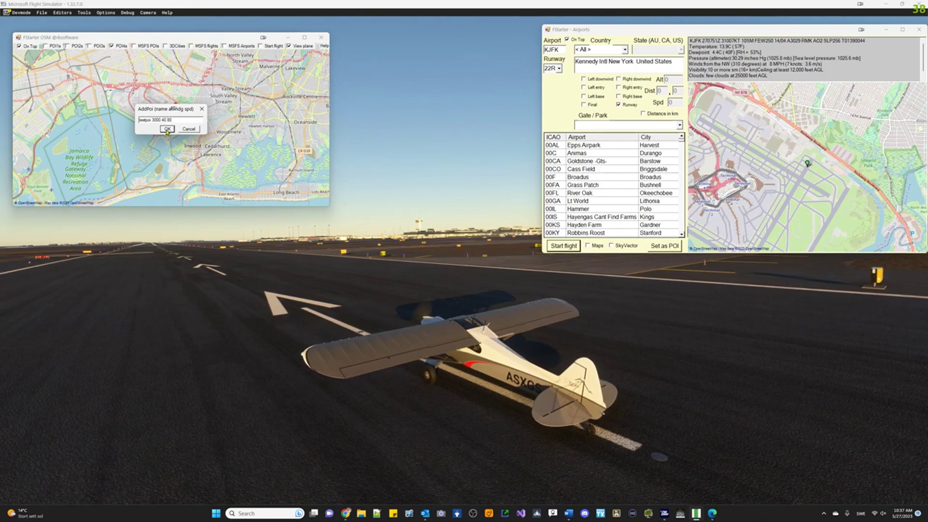
click(167, 129)
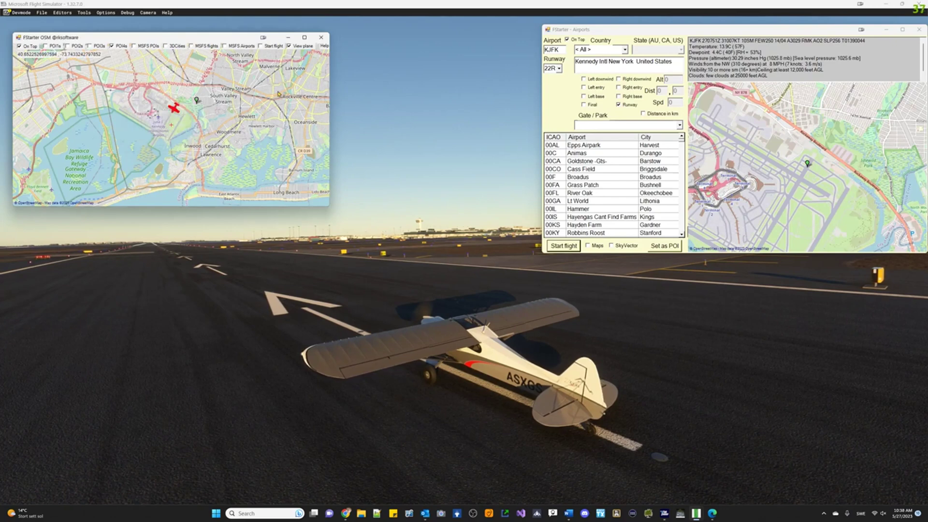
mouse_move(196, 103)
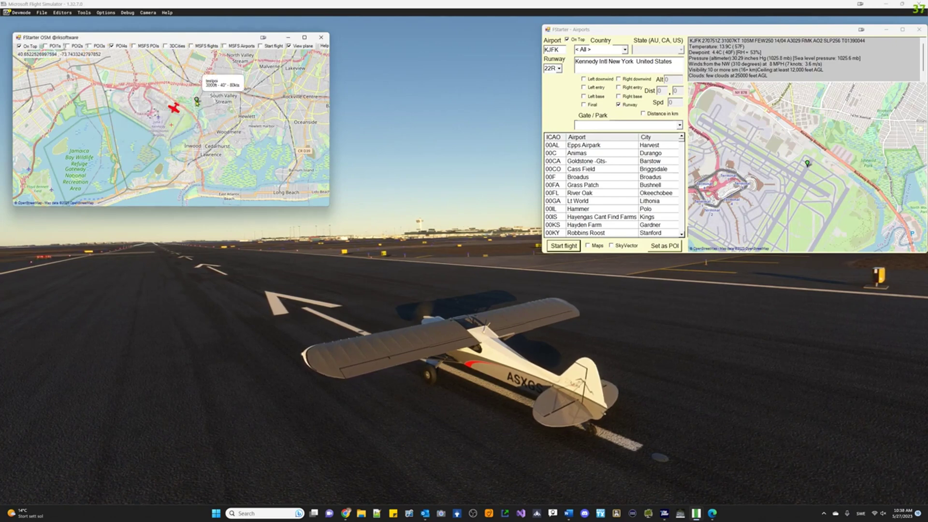
click(197, 101)
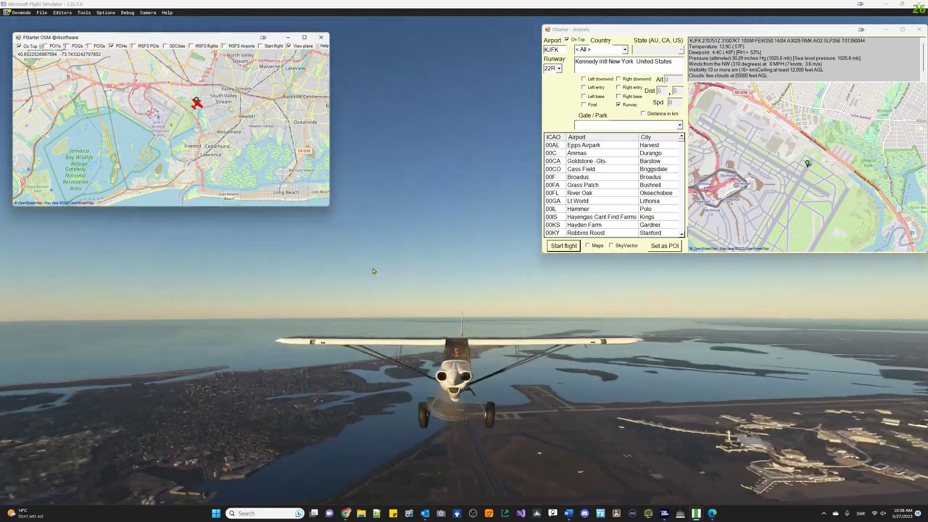
drag(417, 273, 430, 303)
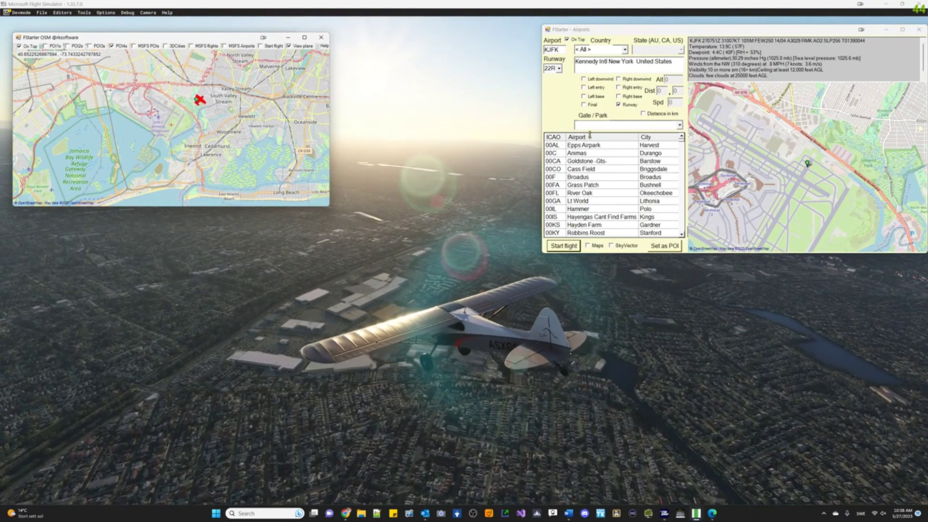
Start a flight on final to KJFK runway 31R with altitude 5000, distance 7 and speed 80
click(585, 109)
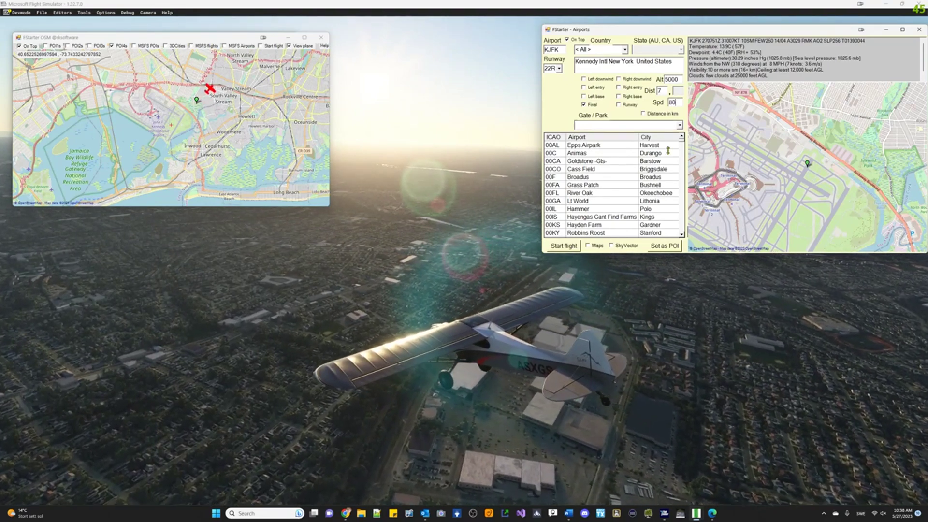
click(559, 69)
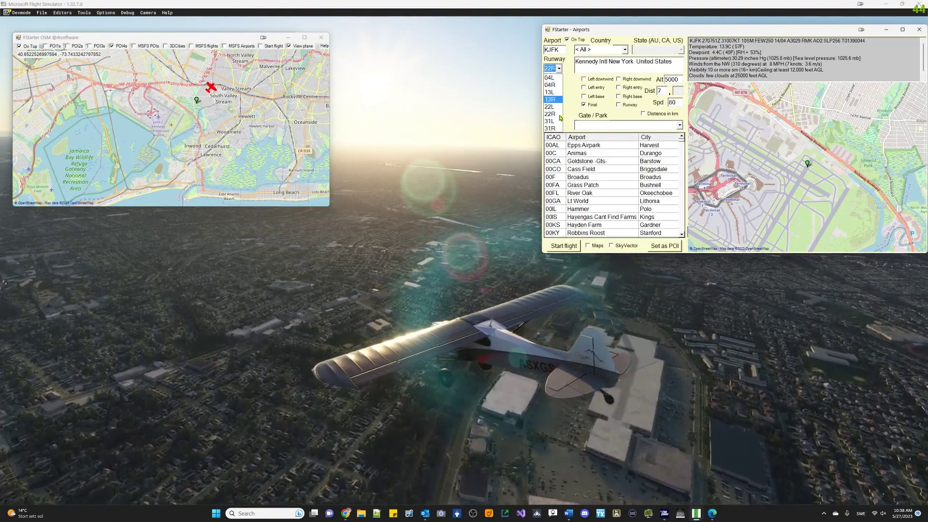
click(551, 128)
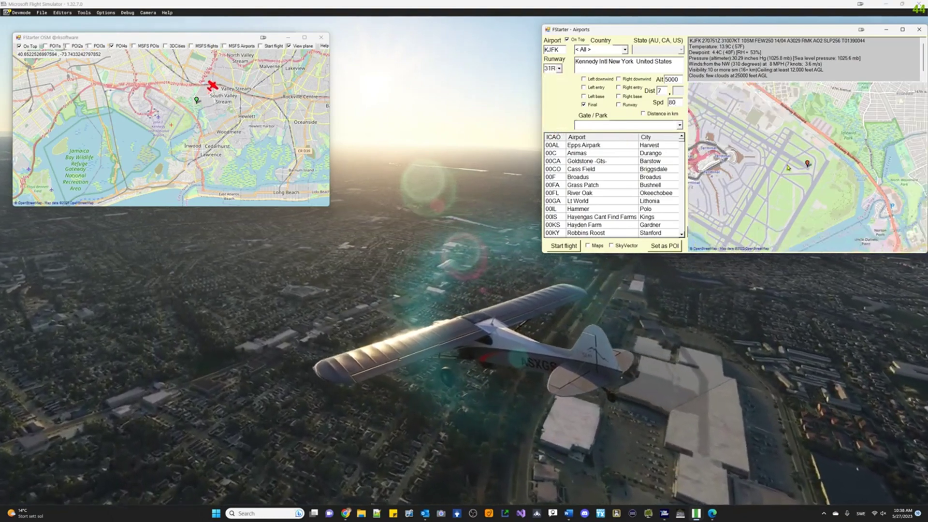
click(560, 248)
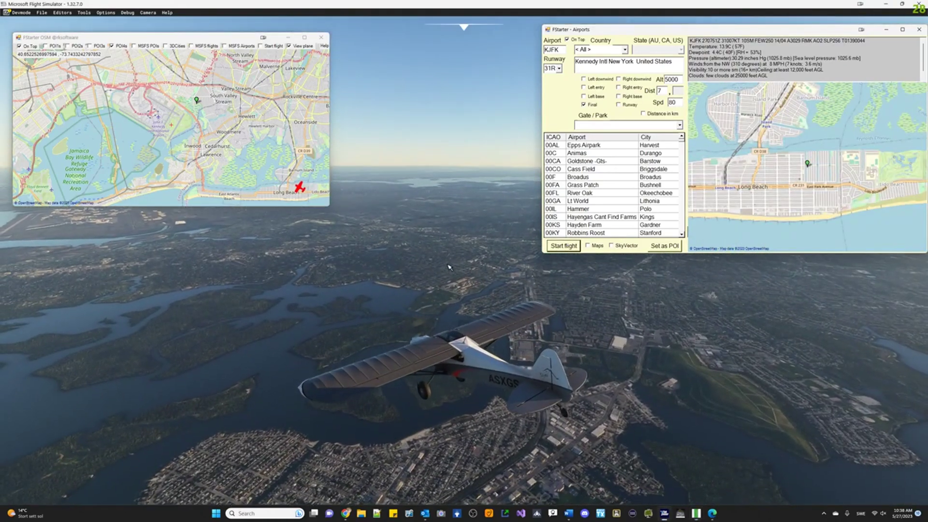
Show the MSFS POIs on the OSM map, teleport the aircraft to MetLife Stadium and look down at the surroundings
click(289, 267)
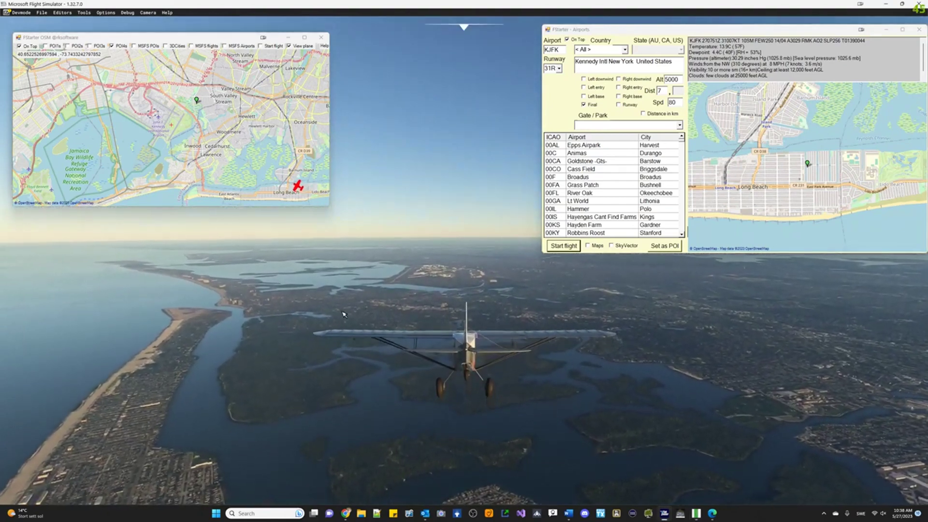
scroll(208, 176, down, 3)
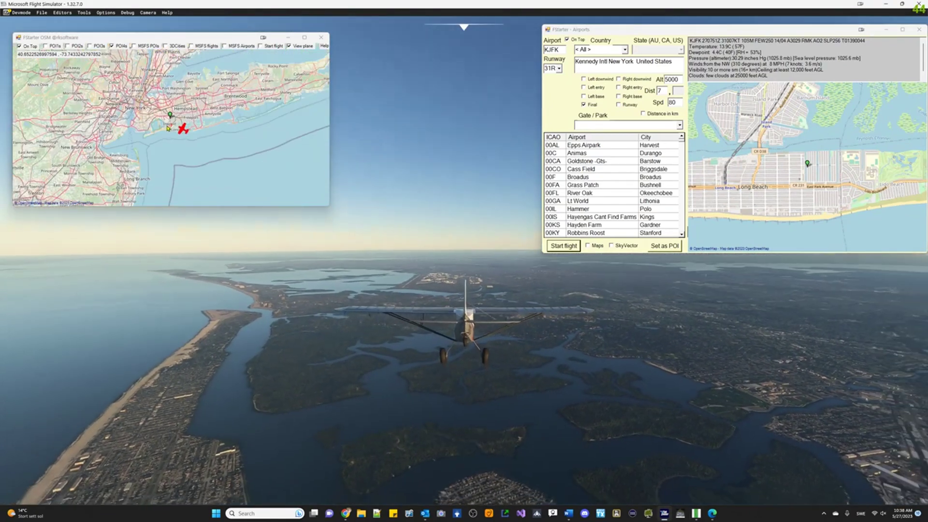
drag(148, 130, 263, 150)
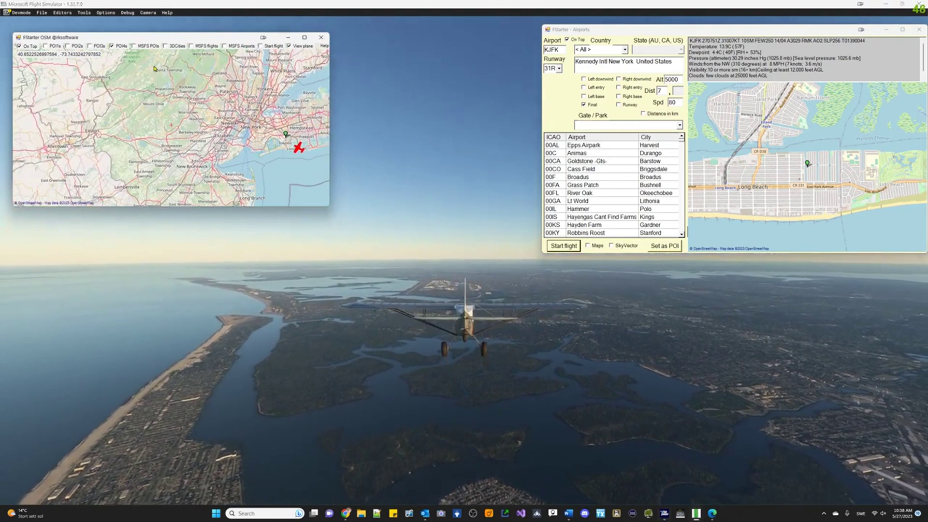
click(136, 46)
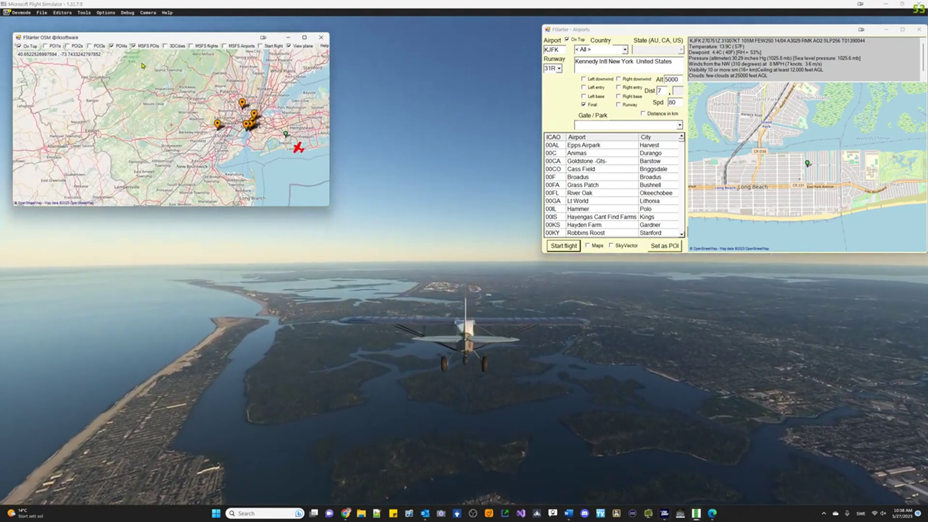
mouse_move(218, 129)
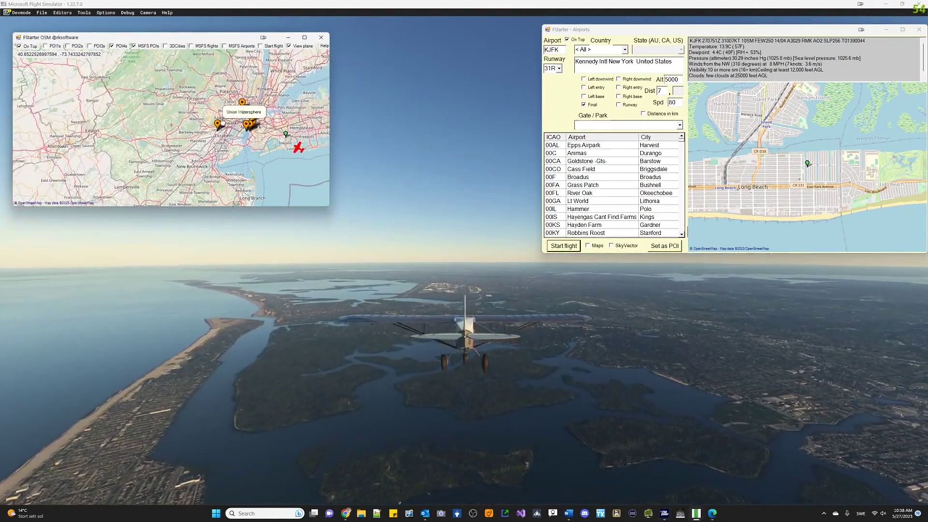
mouse_move(244, 105)
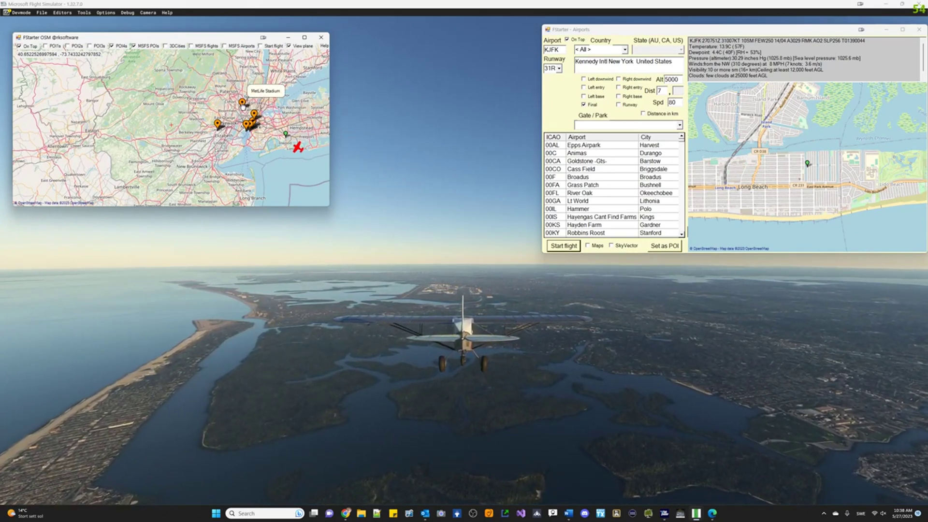
click(243, 105)
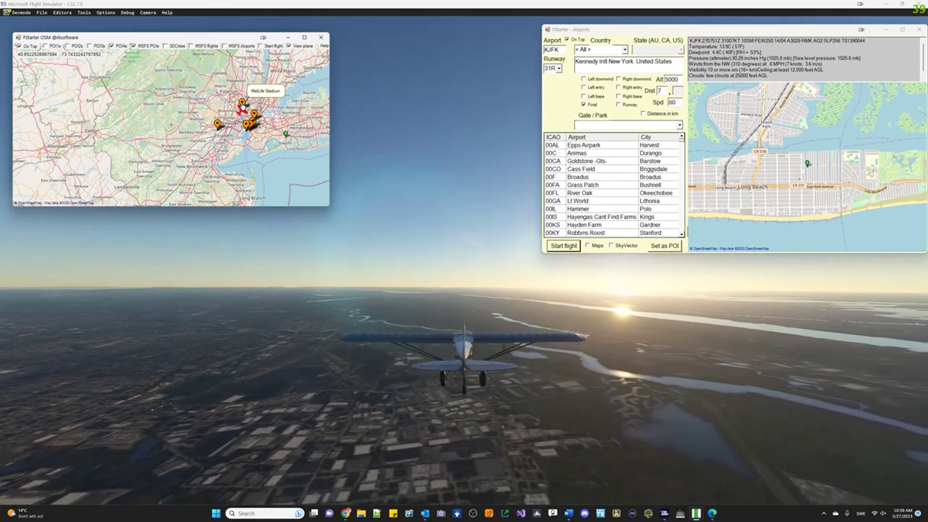
click(421, 439)
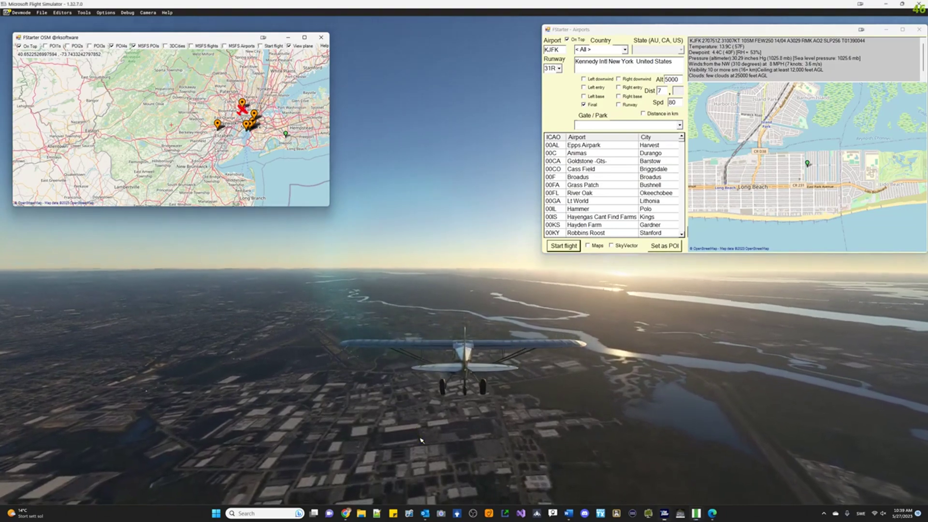
drag(385, 387, 399, 459)
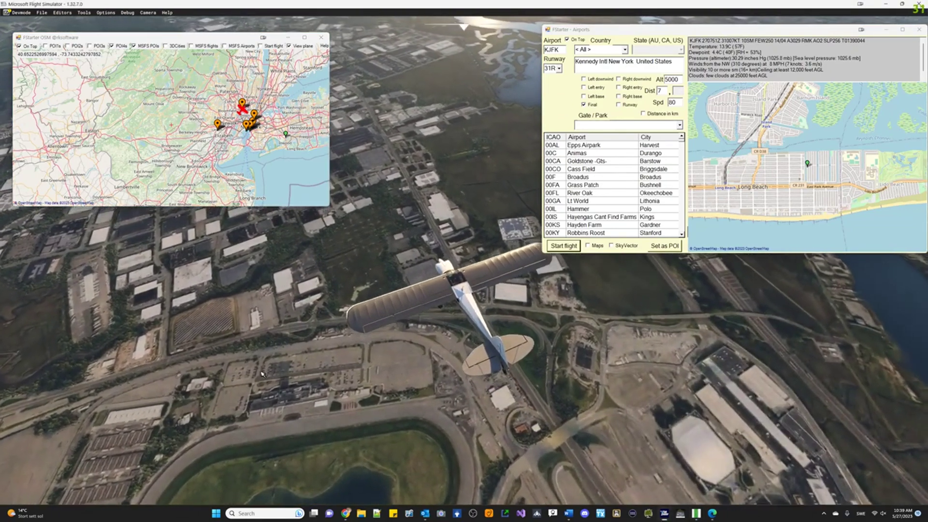
Survey the MSFS POIs across the eastern United States on the OSM map, hide them and show the 3D cities instead
scroll(173, 128, down, 3)
scroll(172, 129, down, 2)
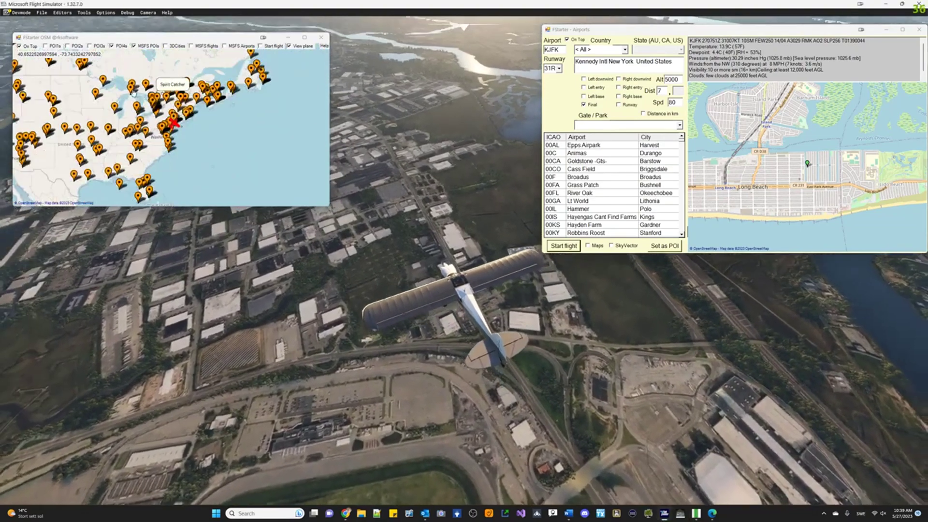
click(134, 47)
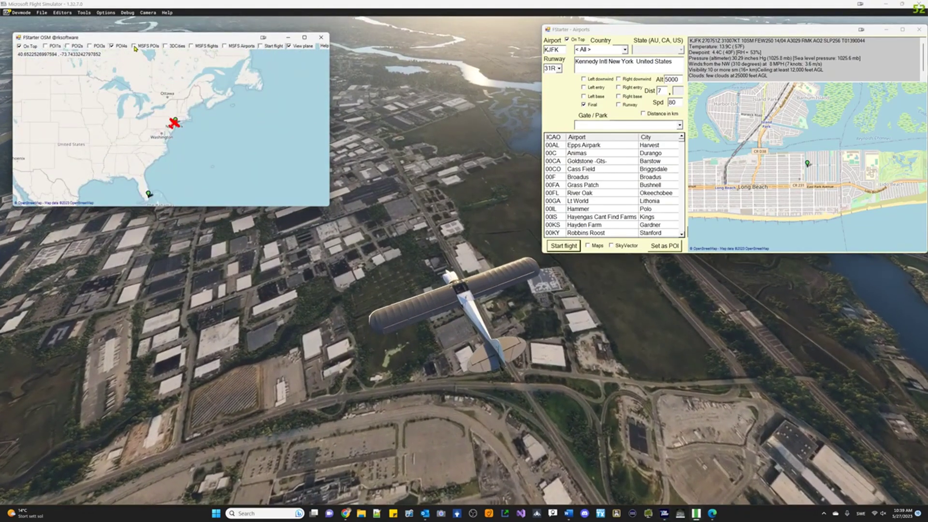
click(165, 47)
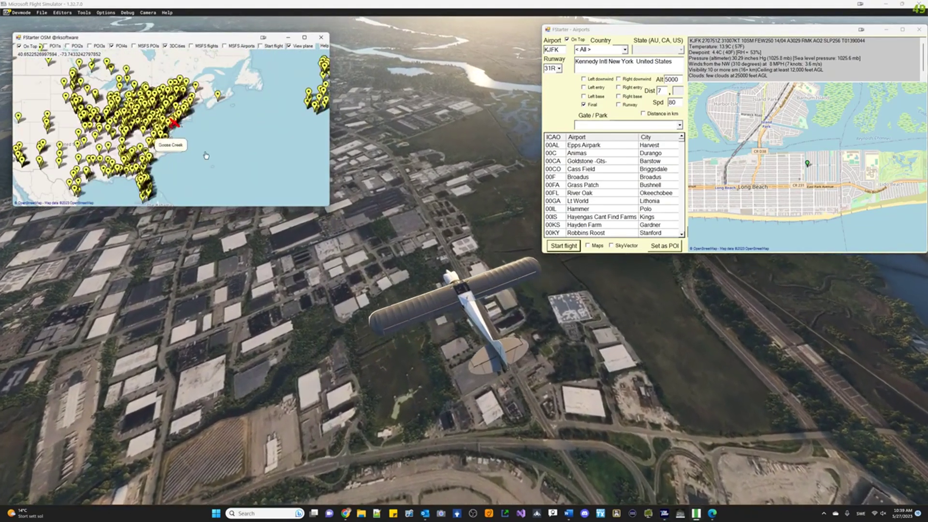
Teleport the aircraft to the Baltimore 3D city marker on the OSM map and look around the city
scroll(207, 159, up, 2)
drag(67, 101, 227, 192)
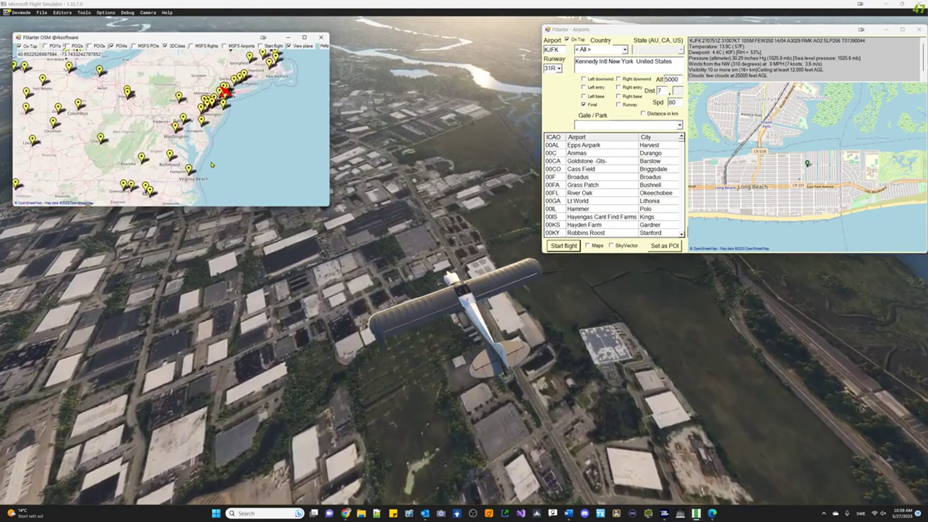
scroll(208, 147, up, 2)
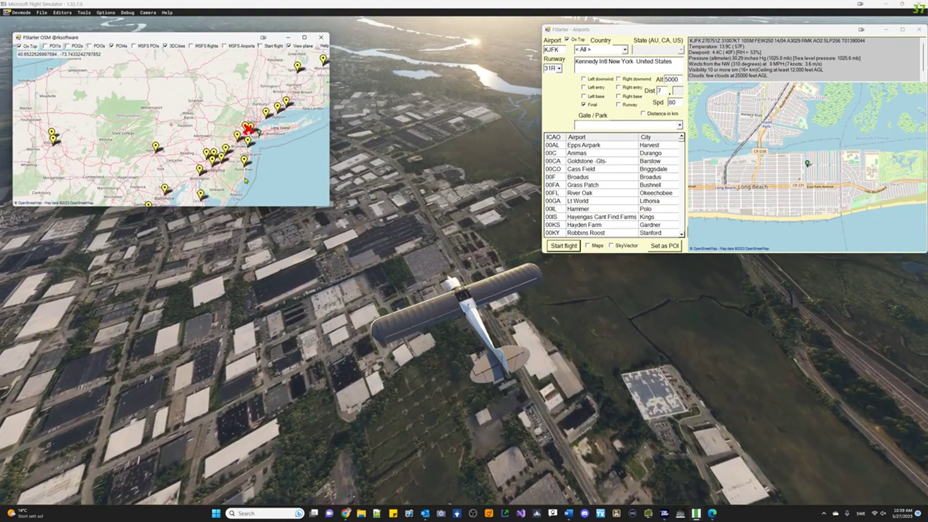
drag(147, 172, 163, 124)
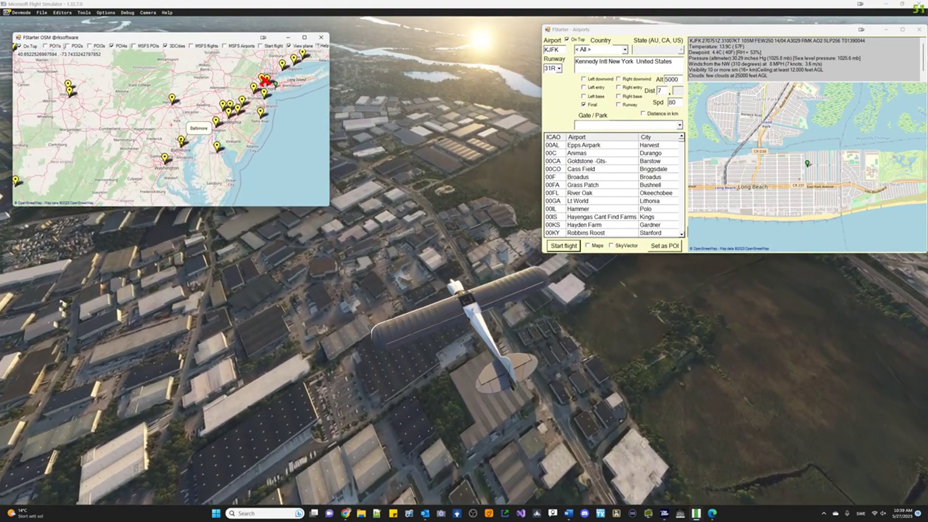
click(181, 142)
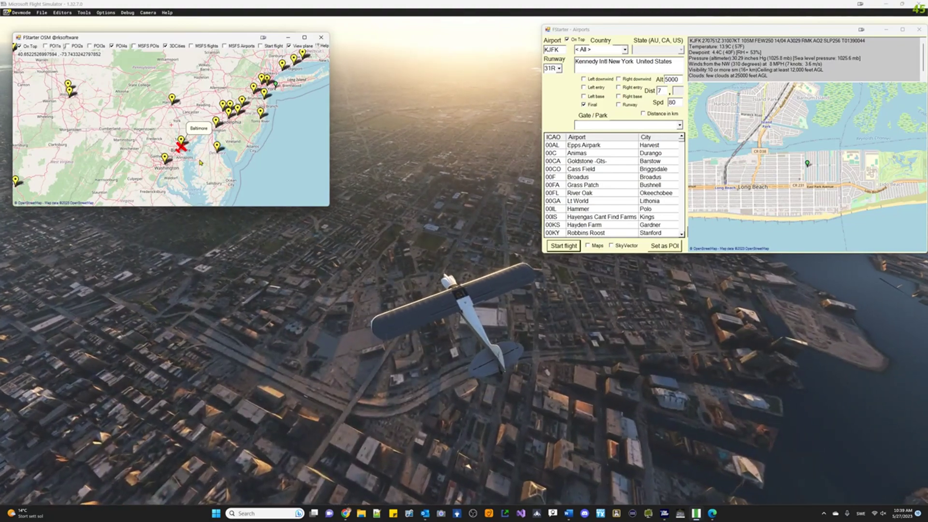
click(271, 368)
drag(271, 368, 253, 356)
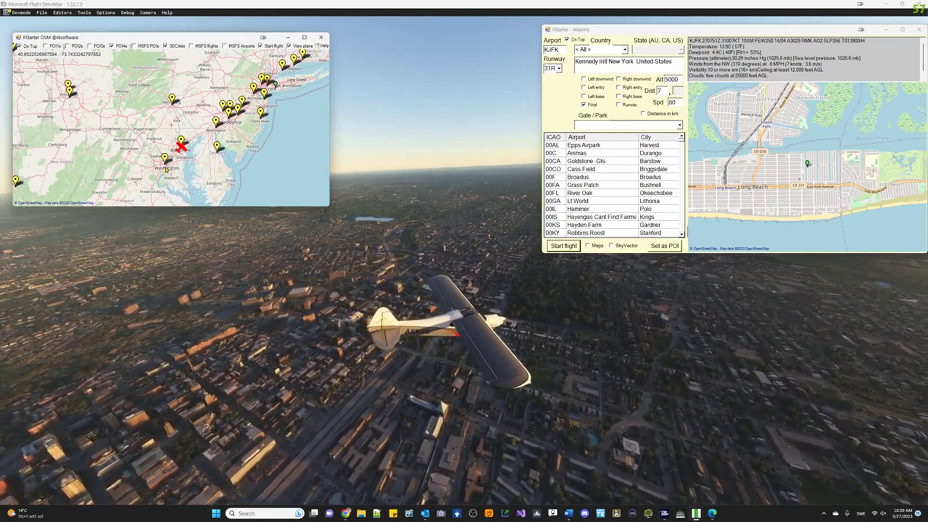
With map flight starts enabled, start a flight at a free point beside Washington on the OSM map and look around
click(165, 169)
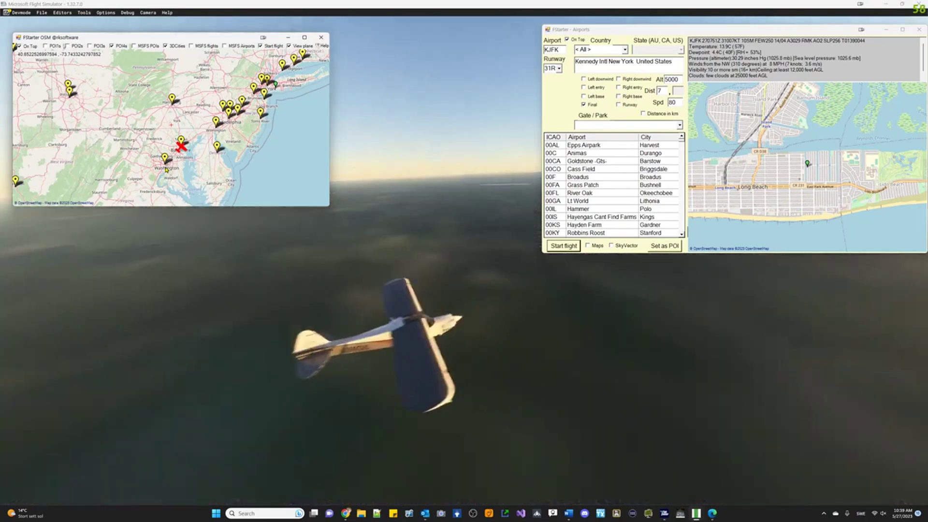
click(165, 169)
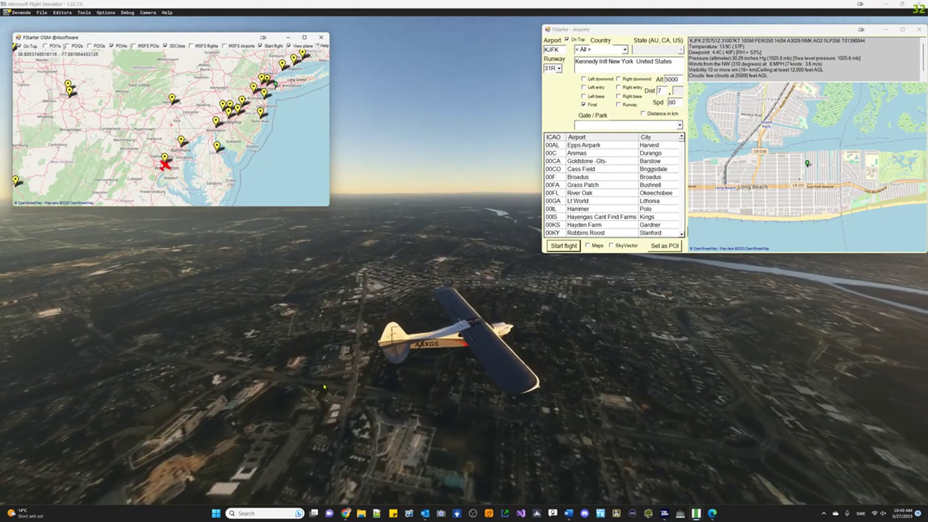
click(465, 412)
drag(465, 412, 547, 438)
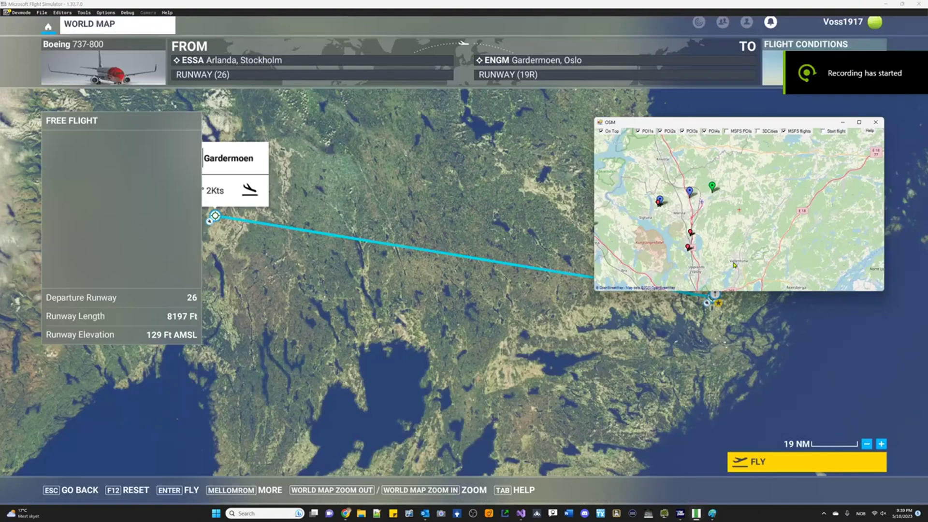
Load the saved flight B737ENGMESGG from its green marker north of Oslo on the OSM map
scroll(643, 248, down, 2)
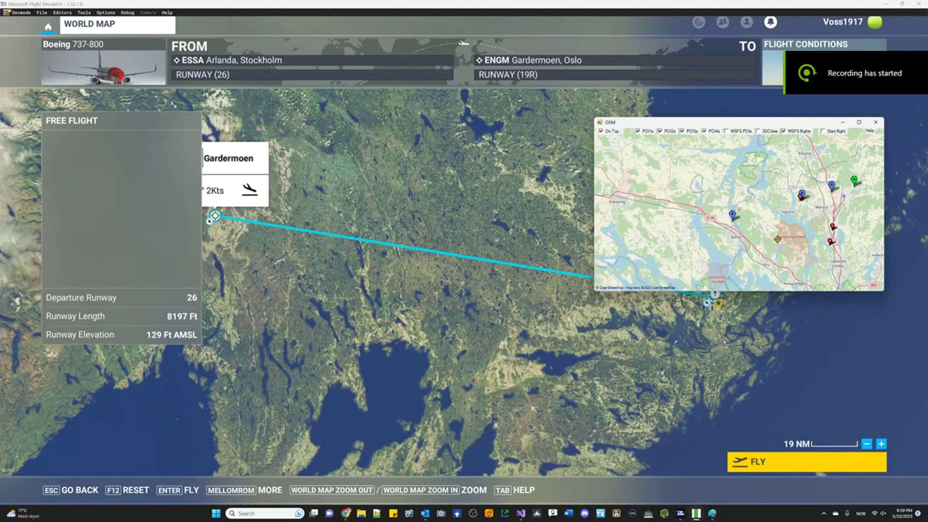
scroll(664, 250, down, 3)
scroll(740, 211, down, 1)
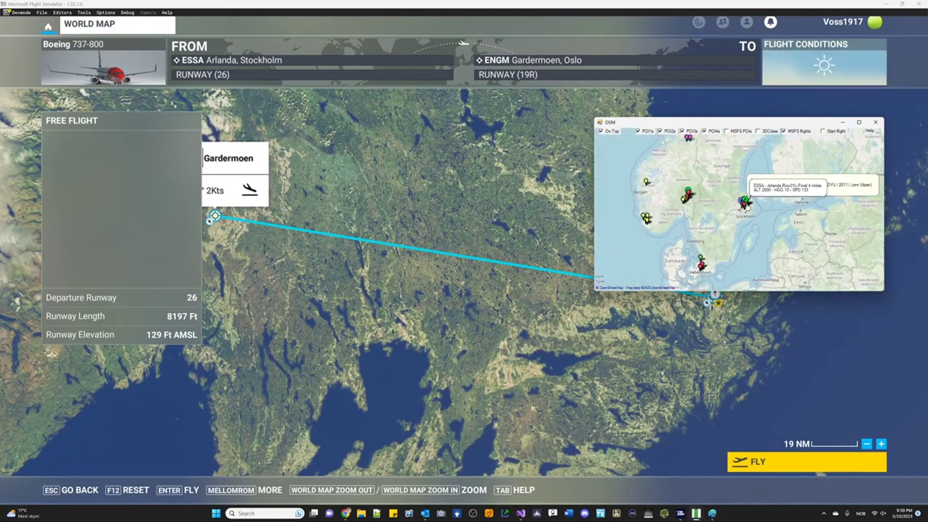
scroll(704, 206, up, 4)
mouse_move(739, 211)
mouse_down()
mouse_move(686, 209)
mouse_move(836, 245)
mouse_up()
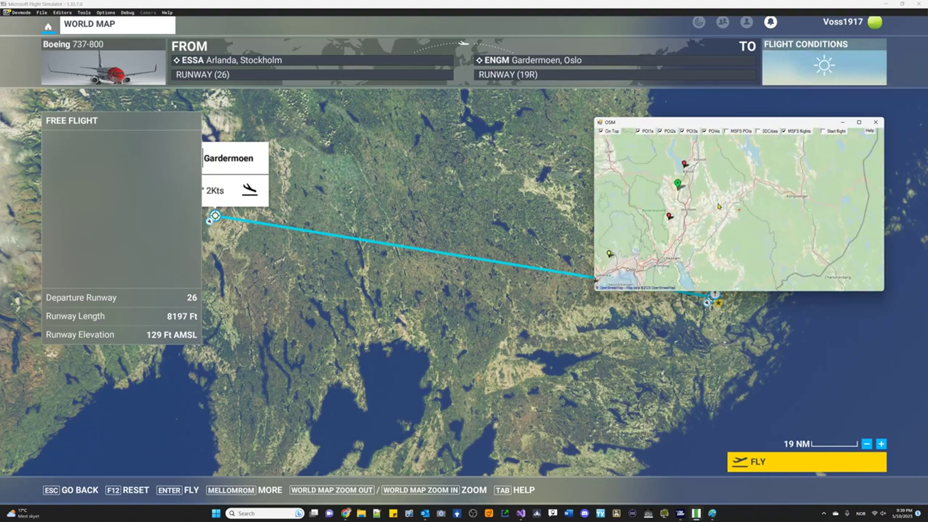
mouse_move(679, 186)
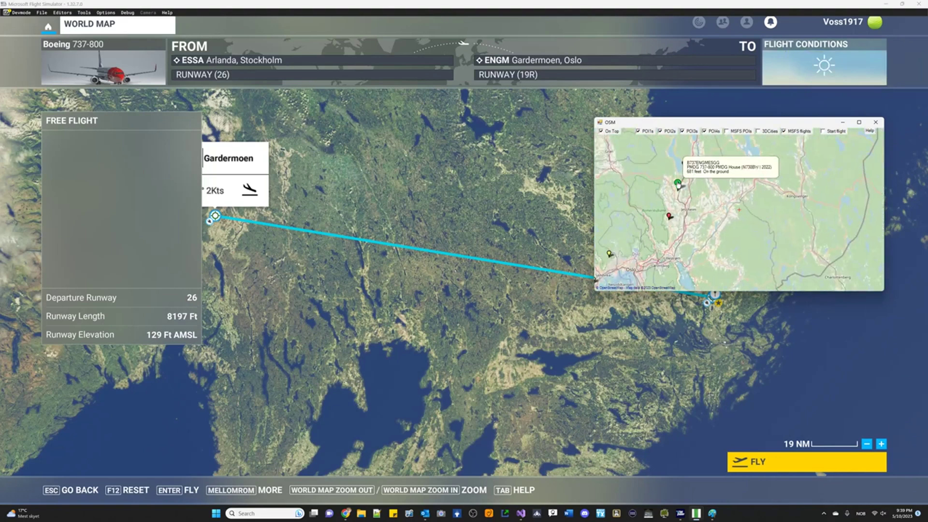
click(678, 185)
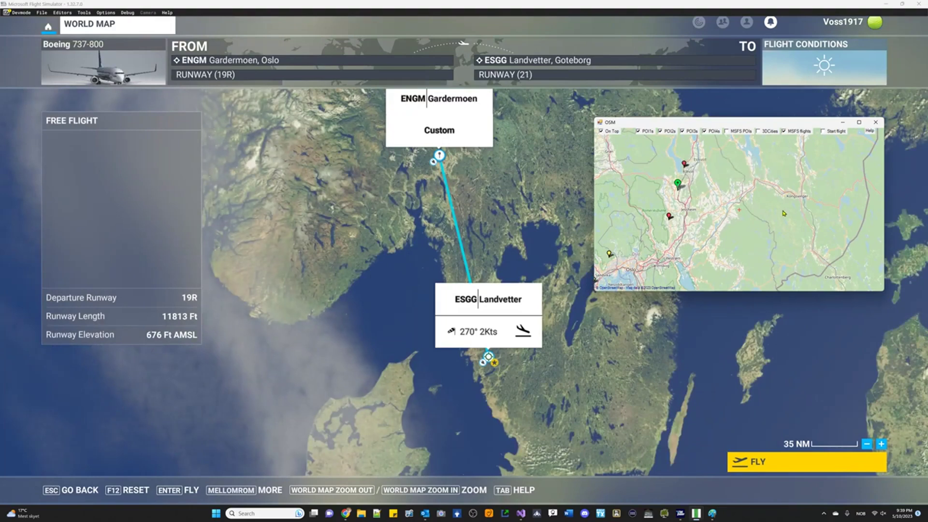
Load the saved in-air flight NAS737 ESSAENGM 4 from its blue marker west of Arlanda on the OSM map
scroll(740, 212, down, 2)
drag(771, 213, 687, 203)
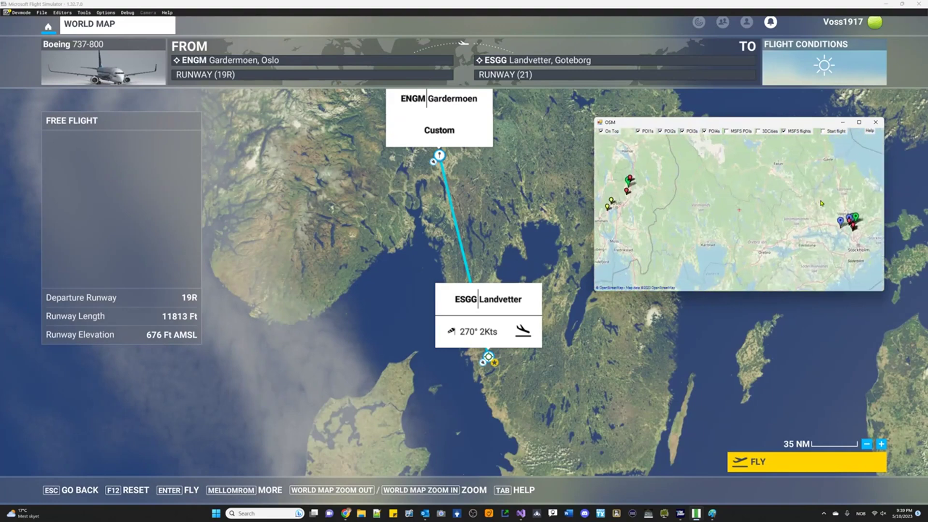
scroll(800, 213, up, 2)
drag(821, 213, 708, 202)
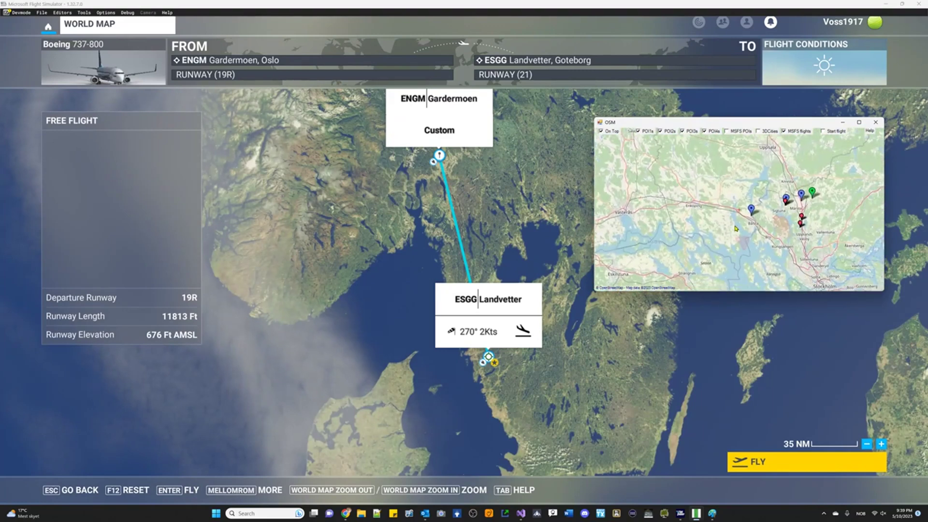
mouse_move(751, 212)
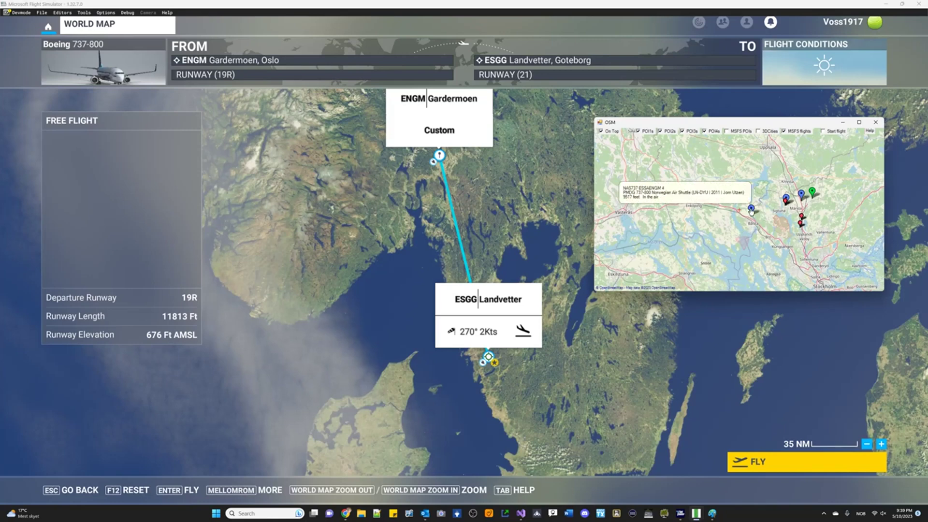
click(751, 211)
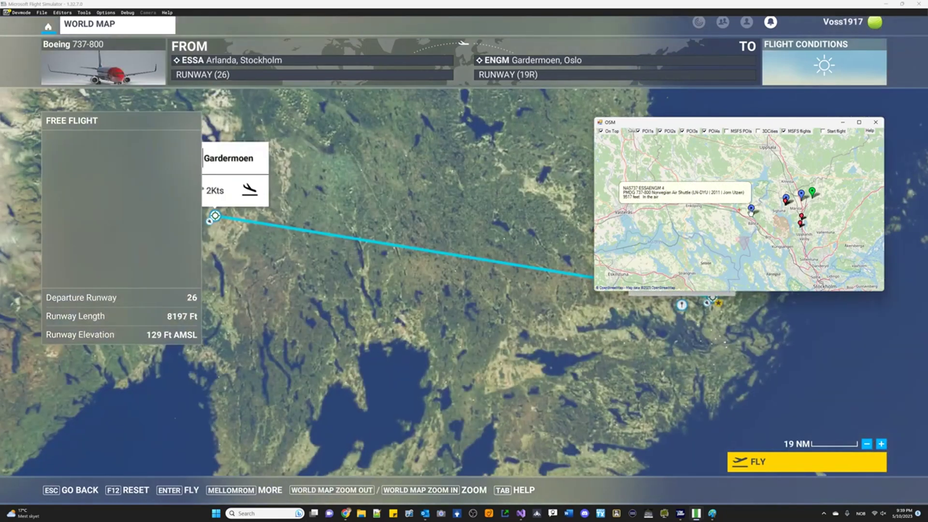
Start flying the loaded ESSA to ENGM flight and view the airliner from outside, from its side
click(763, 464)
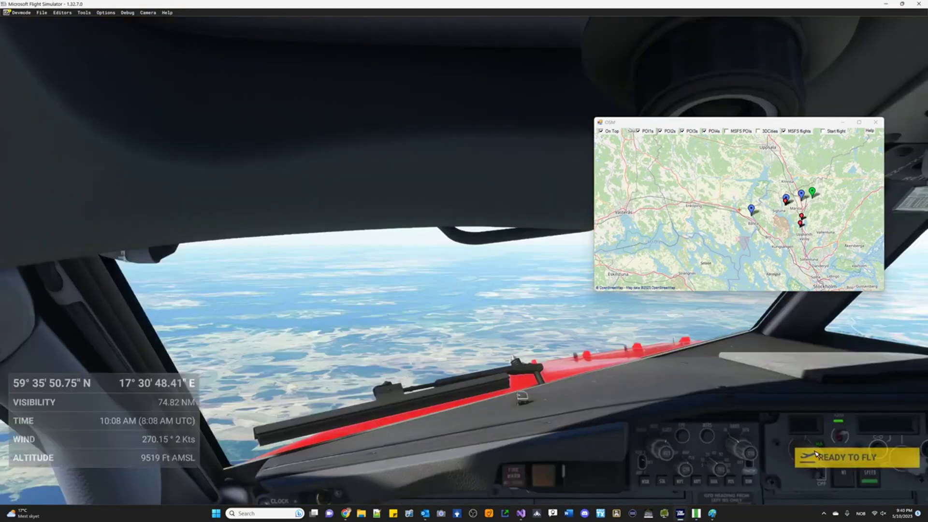
click(840, 458)
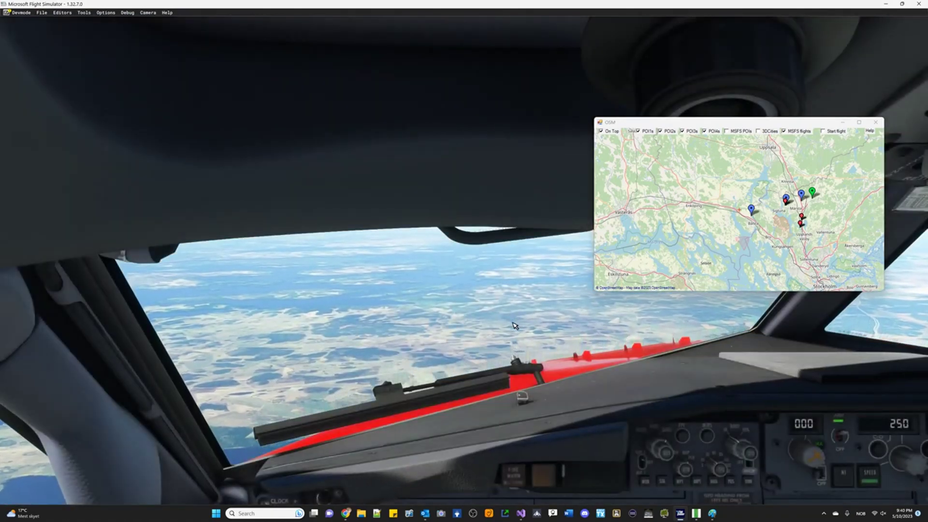
key(End)
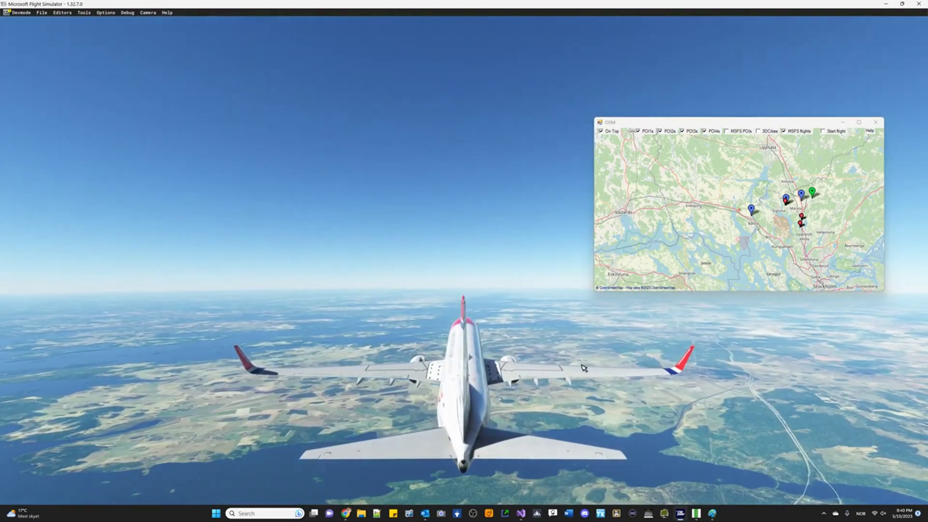
drag(635, 398, 774, 459)
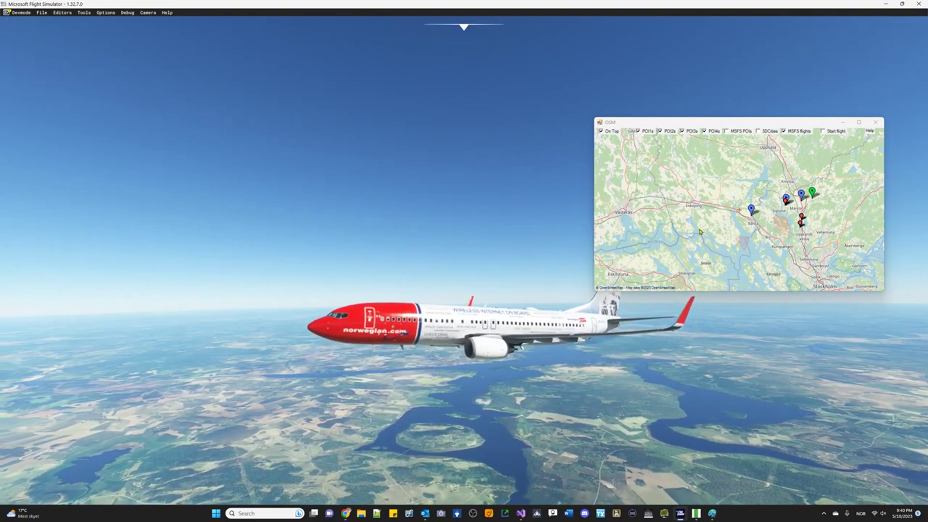
Teleport the airliner to the ENGM Gardermoen Rwy01L-Final 6 miles POI on the OSM map and view it from behind
scroll(702, 233, down, 5)
drag(693, 234, 716, 248)
scroll(709, 231, up, 3)
drag(709, 186, 736, 290)
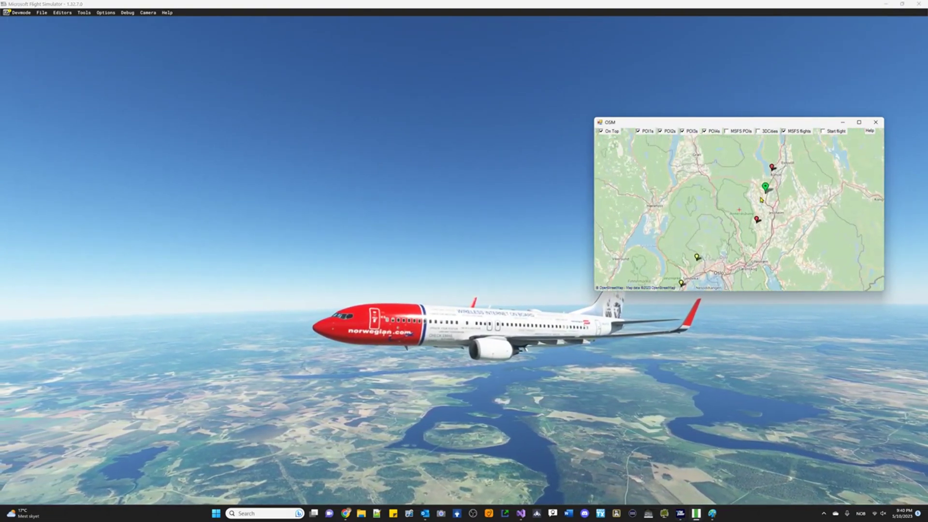
mouse_move(767, 192)
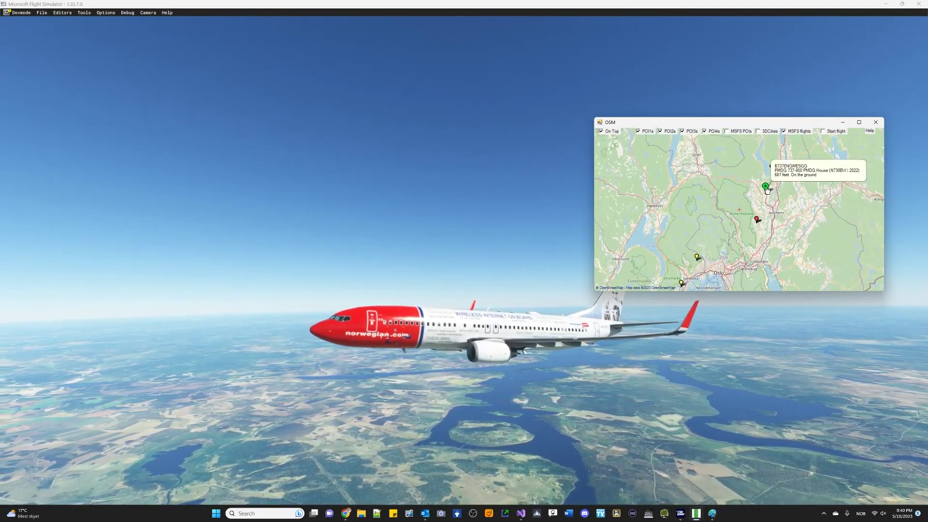
mouse_move(758, 222)
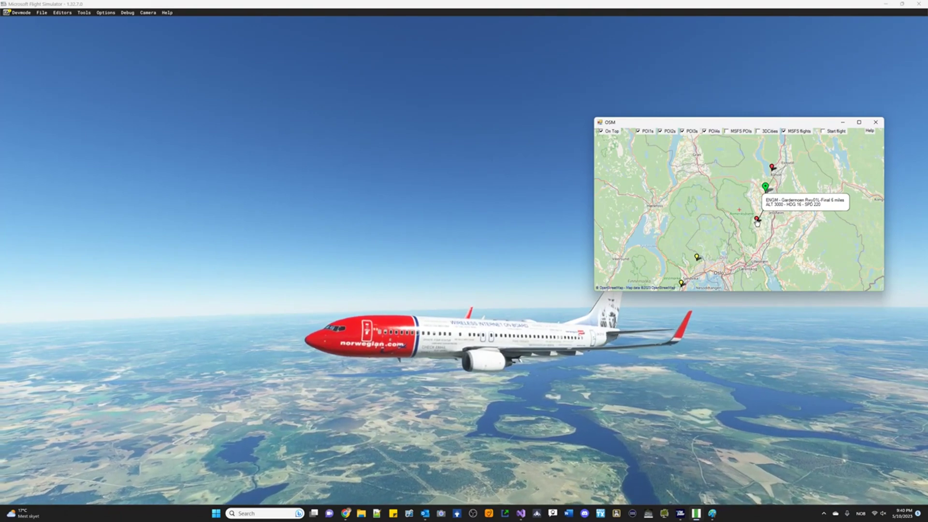
click(757, 222)
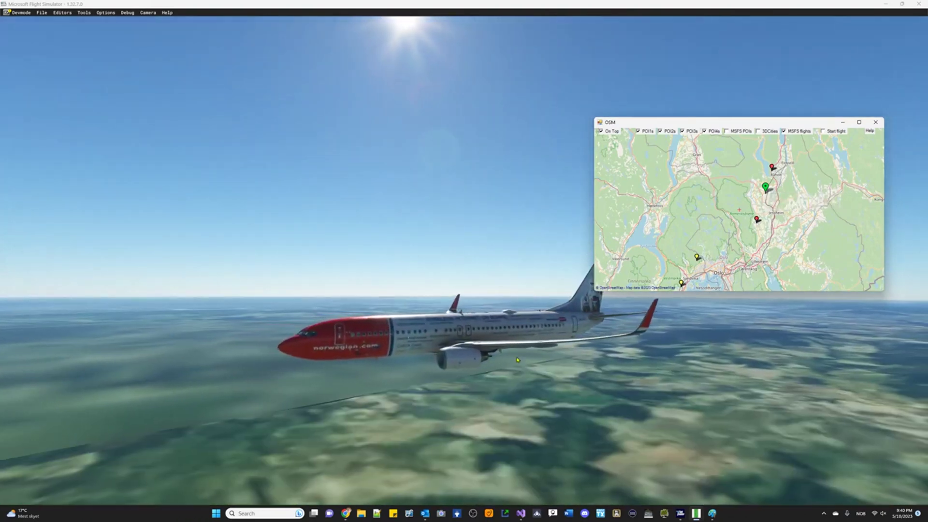
mouse_move(758, 221)
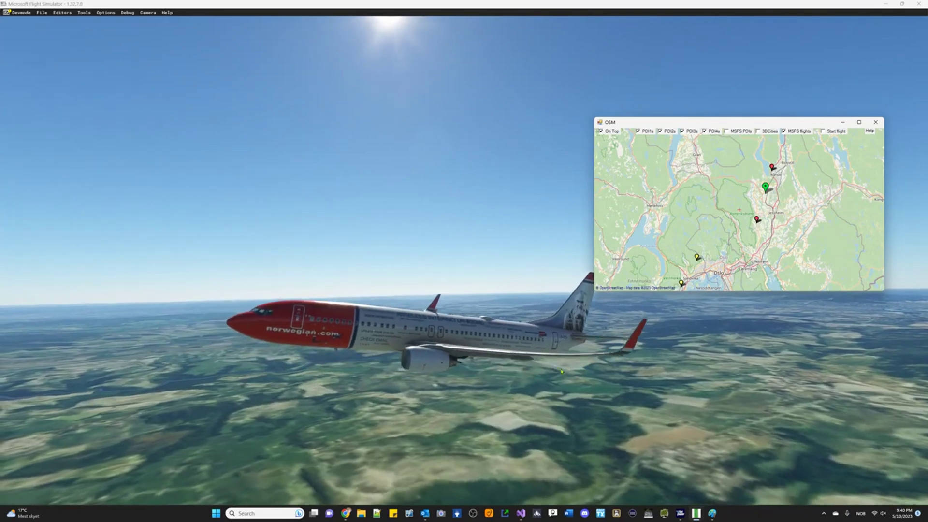
click(464, 377)
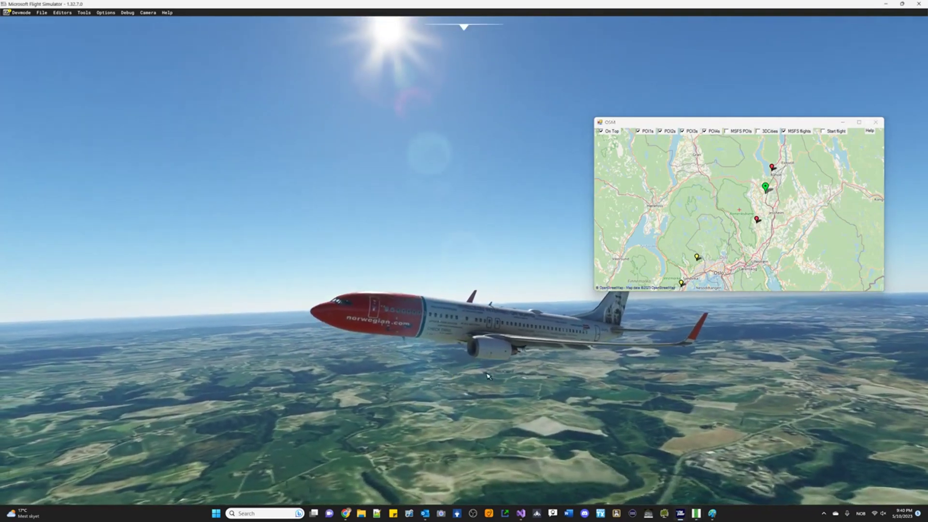
drag(464, 376, 346, 336)
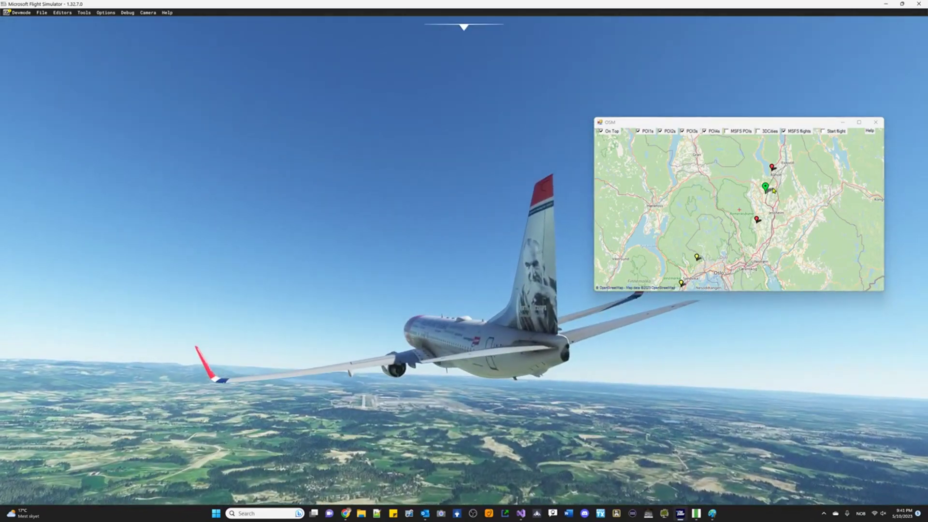
Load the saved flight B737ENGMESGG from its green marker north of Oslo, start it and view the airliner from outside
click(767, 188)
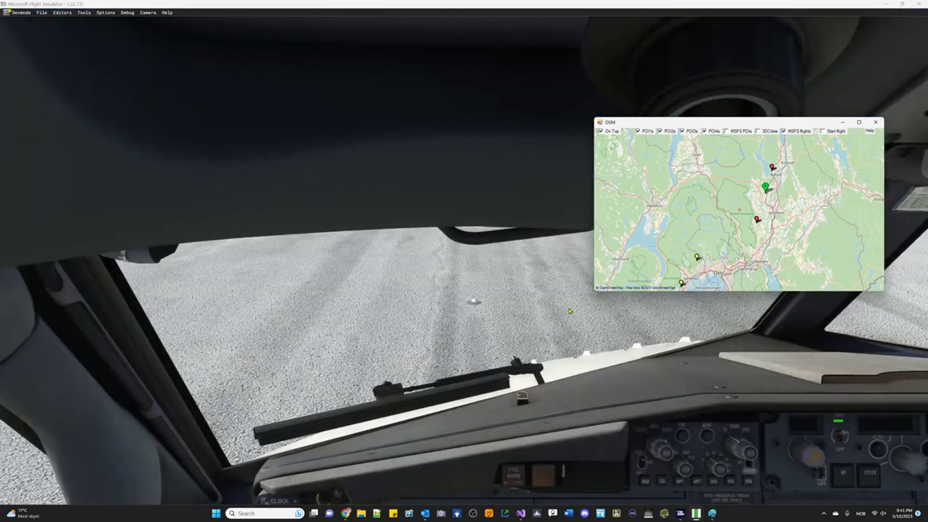
click(569, 311)
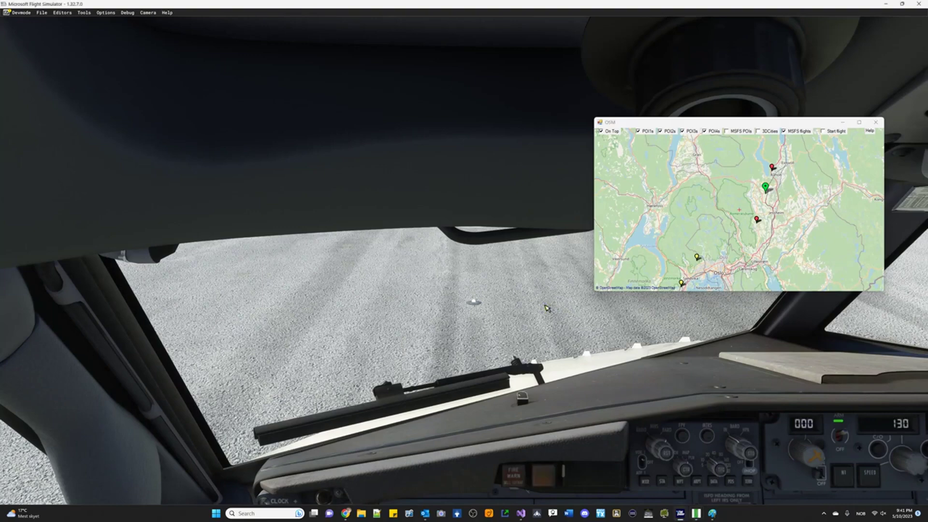
key(End)
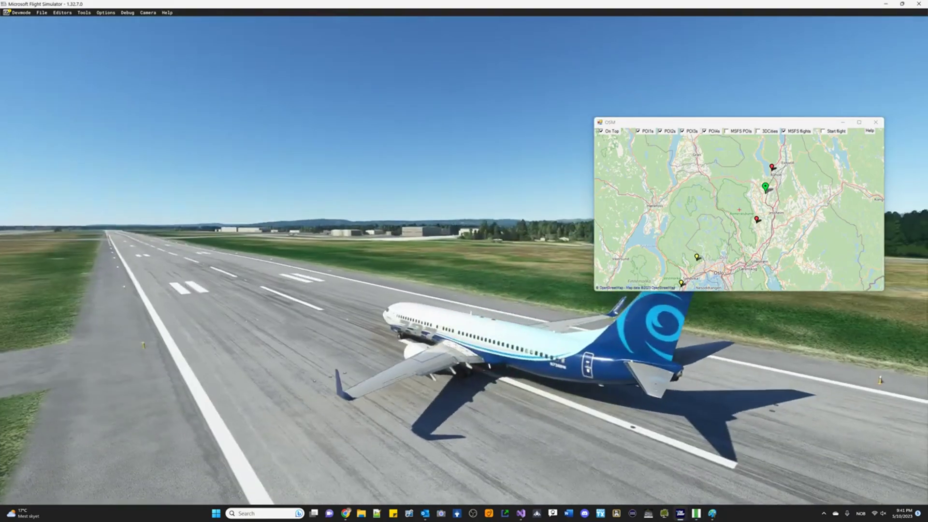
Bring FStarter's main window up over the simulator and advance the simulation hour to dusk
mouse_move(696, 513)
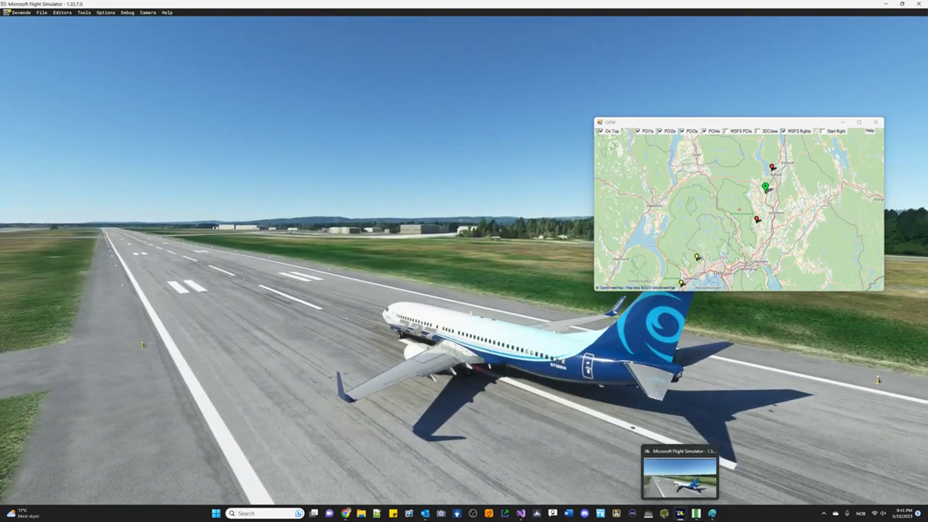
click(677, 476)
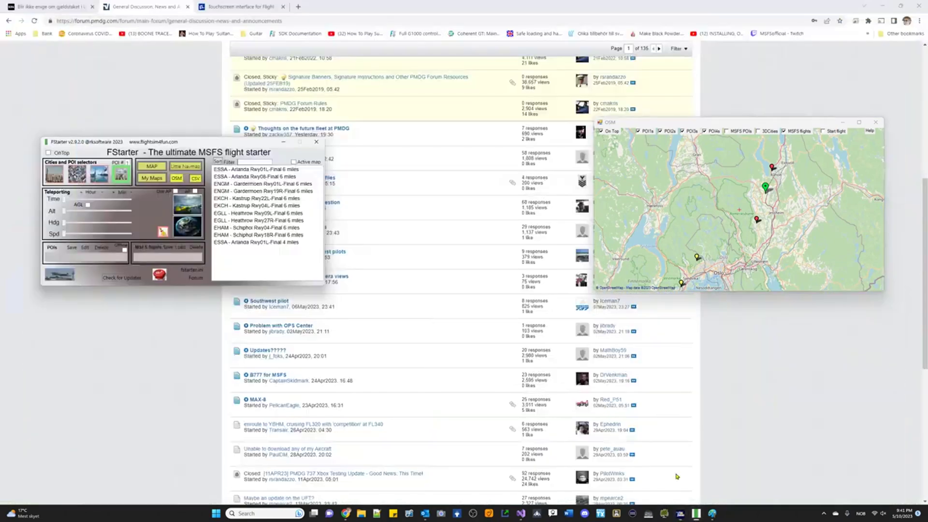
click(681, 514)
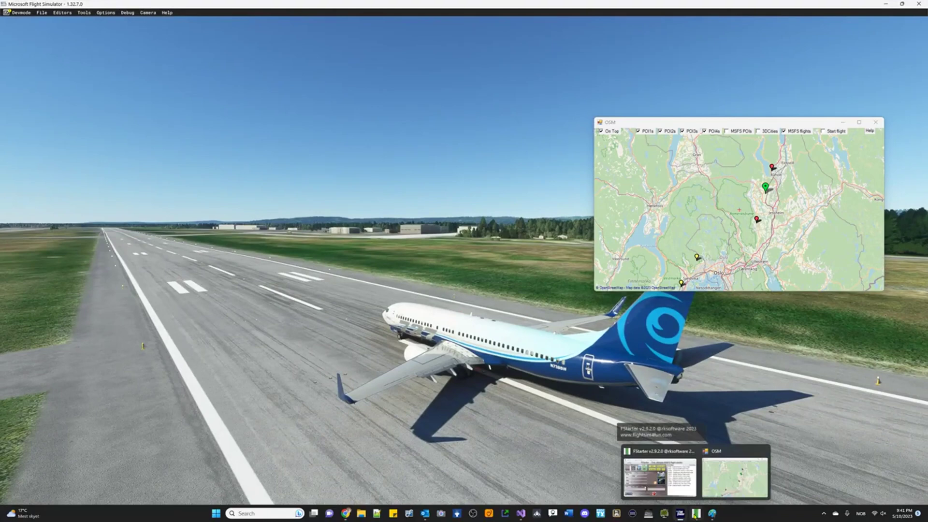
click(660, 484)
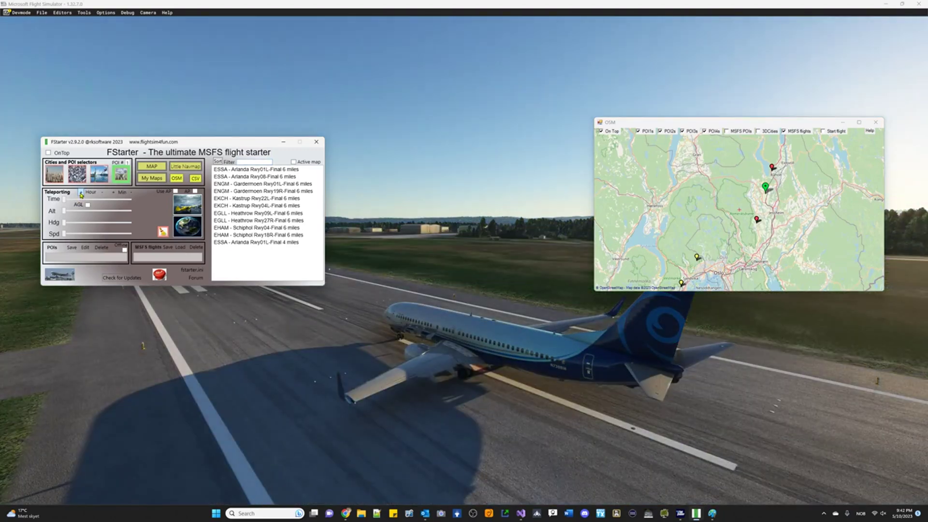
click(81, 194)
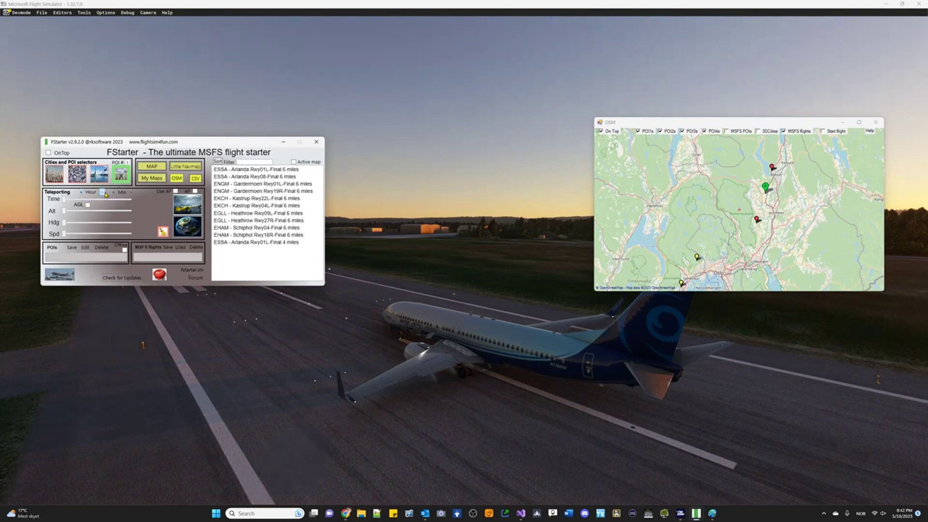
Step the simulation time back hour by hour into the night and forward again to morning daylight
click(102, 193)
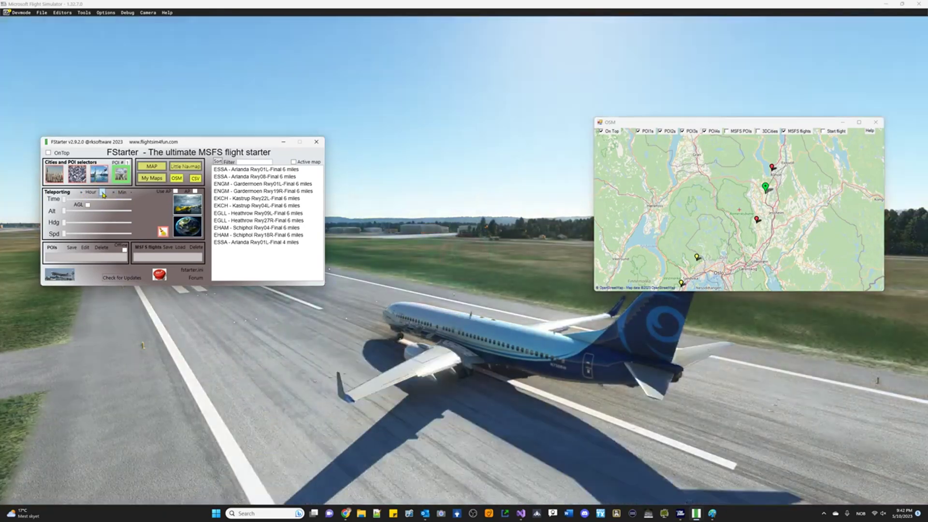
click(103, 194)
click(102, 194)
click(102, 194)
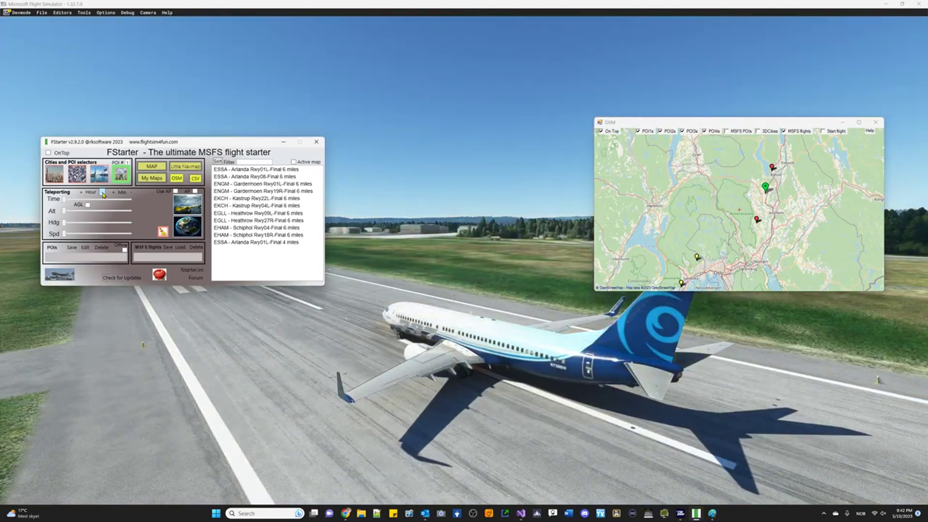
click(102, 193)
click(102, 194)
click(103, 194)
click(102, 194)
click(102, 194)
click(102, 194)
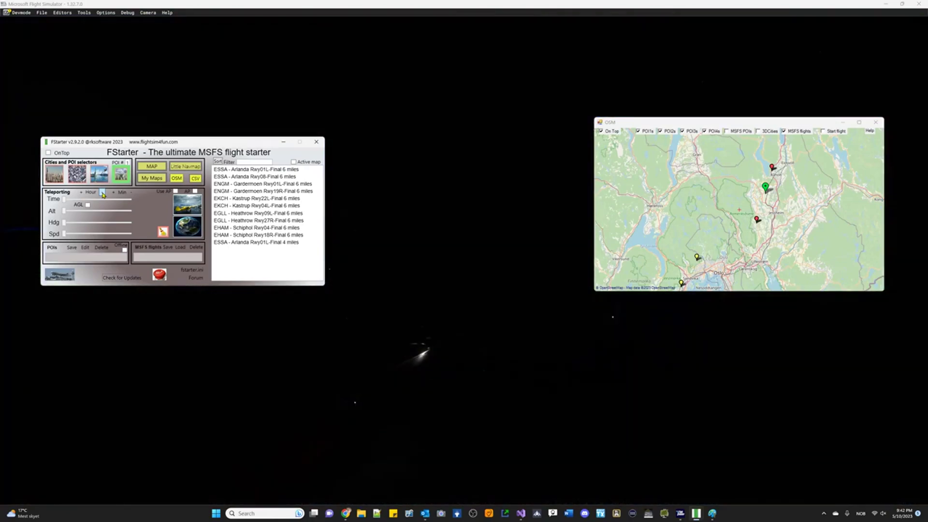
click(81, 192)
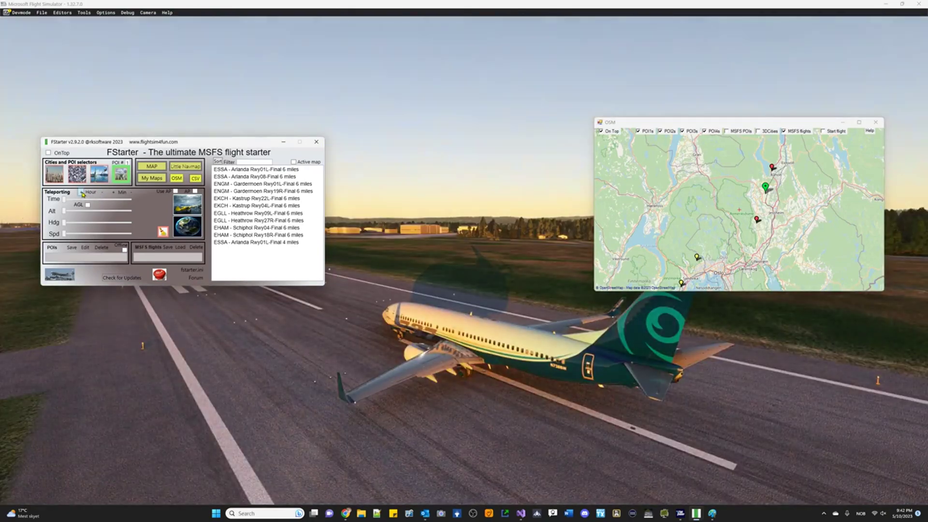
click(82, 192)
Examine the Konglunden POI markers near Oslo and the markers around Amsterdam on the OSM map
click(615, 228)
drag(725, 262, 731, 233)
mouse_move(689, 256)
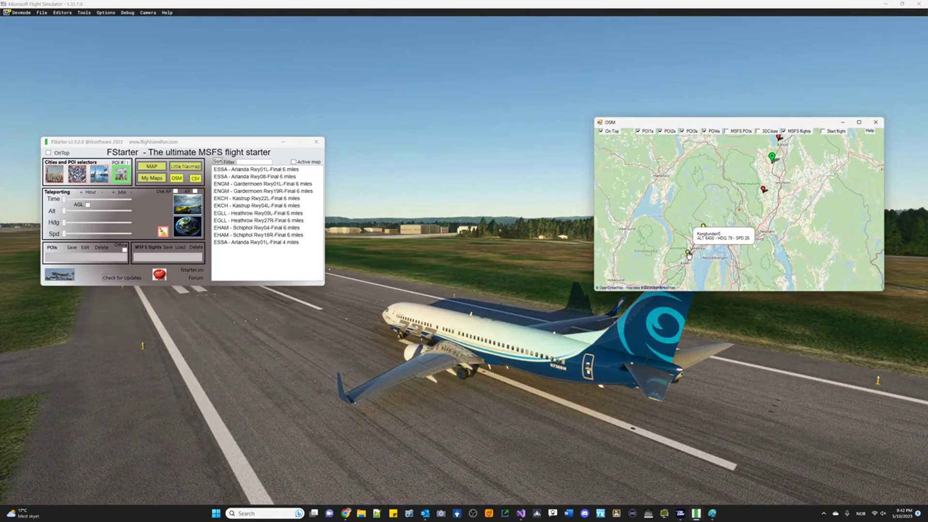
mouse_move(703, 232)
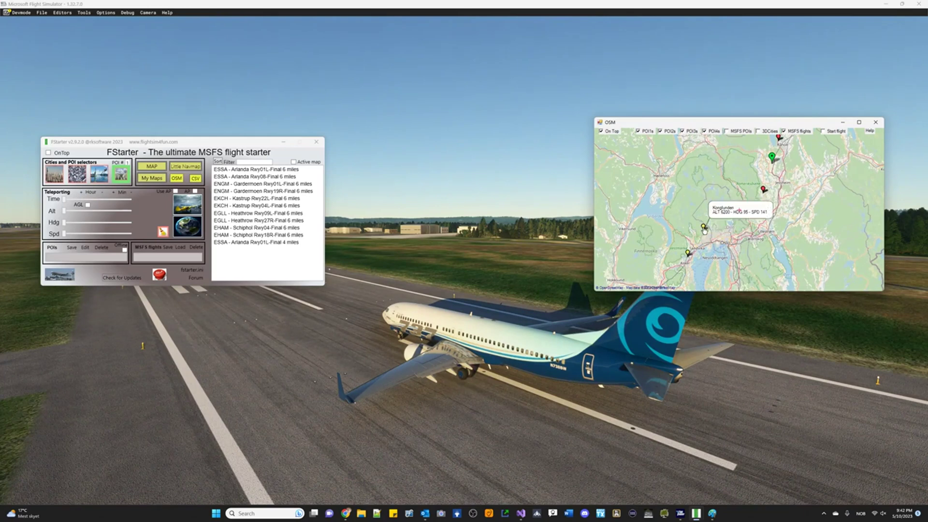
scroll(740, 214, down, 5)
drag(723, 258, 727, 231)
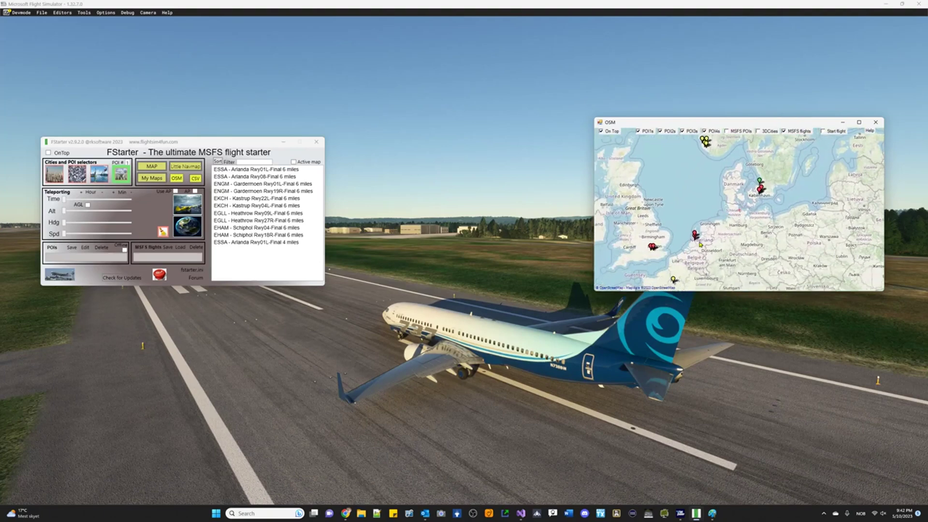
scroll(702, 244, up, 3)
mouse_move(723, 197)
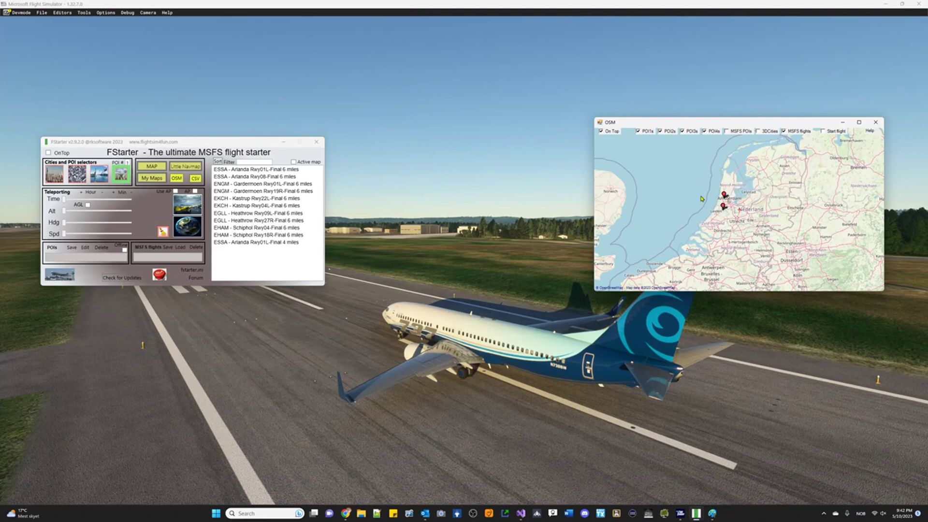
Teleport to a yellow POI next to the B737 Approach flight marker, southeast of Springfield in the United States
scroll(701, 198, down, 5)
scroll(645, 238, up, 6)
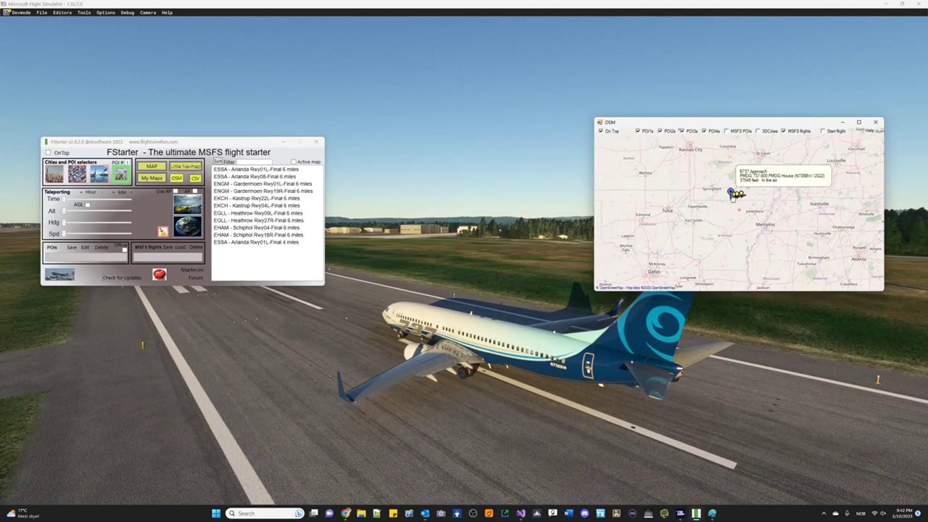
click(742, 196)
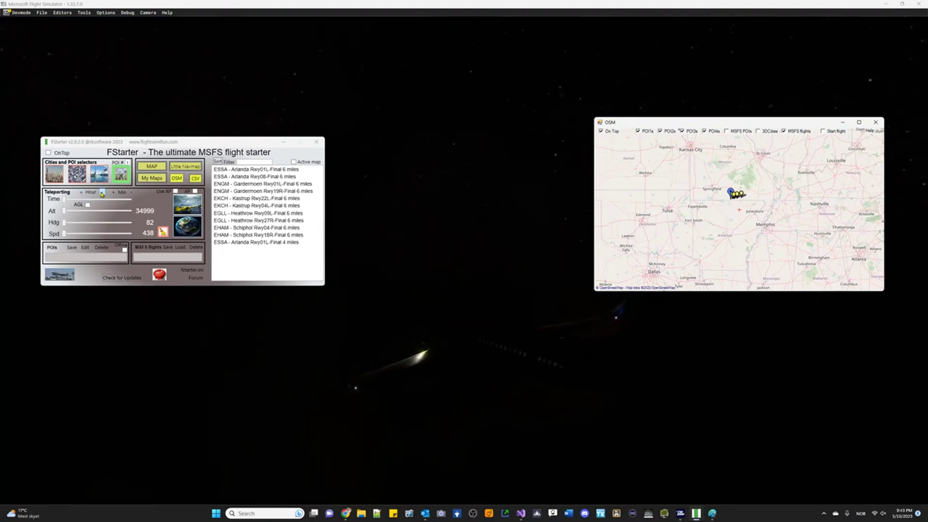
Step the simulation hour back to daylight around the airliner and readjust it to twilight
click(102, 194)
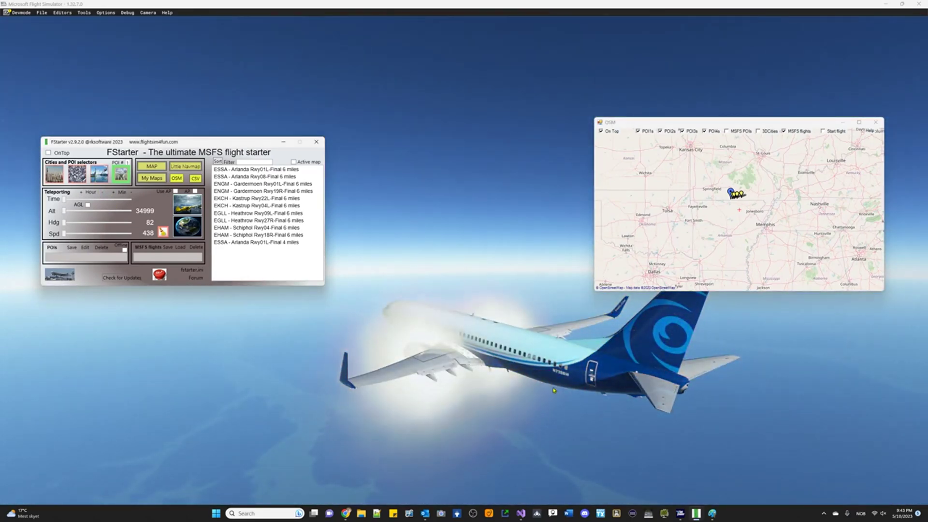
click(699, 235)
mouse_move(743, 199)
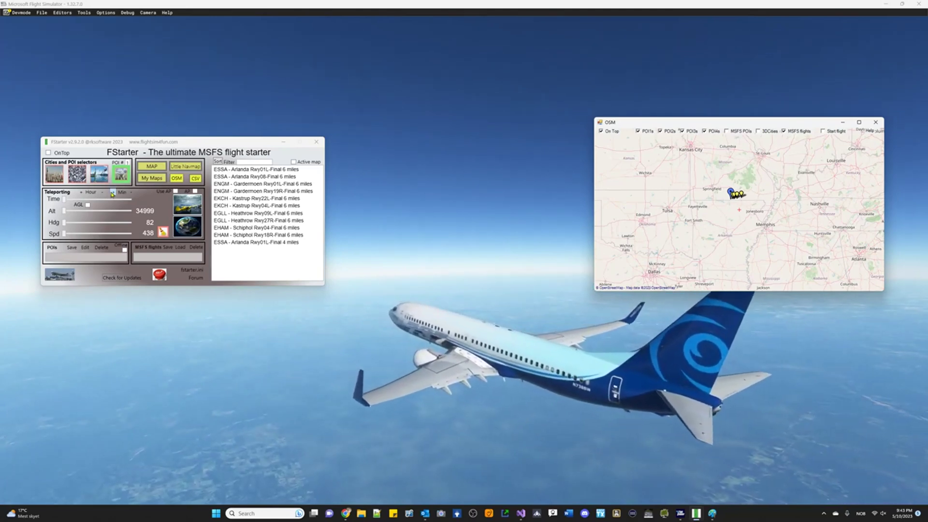
click(81, 193)
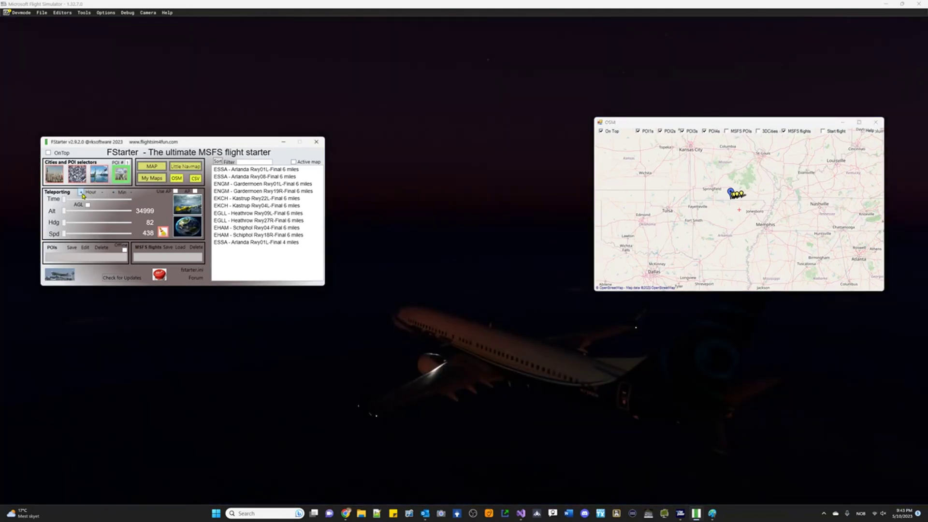
click(101, 194)
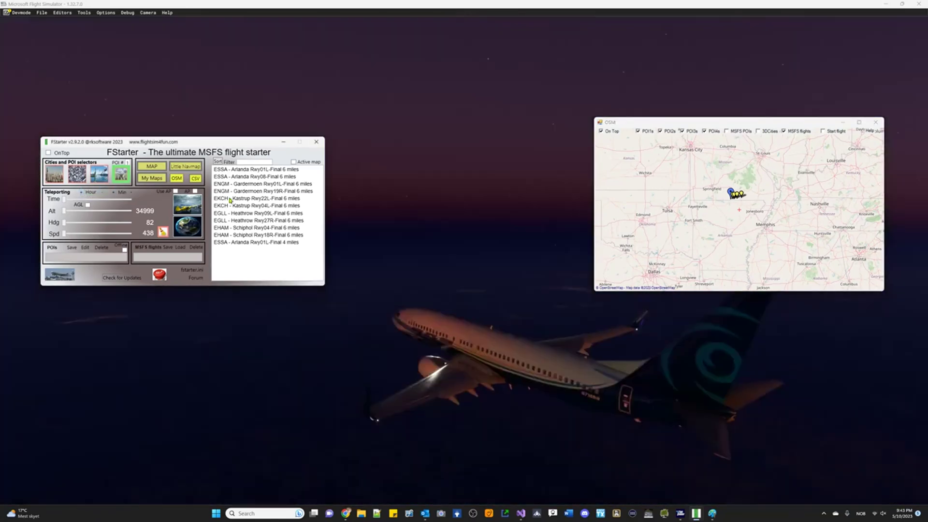
Examine the B737 Approach flight marker and its neighbouring yellow POIs, plus the Approaching Paris marker in Europe
scroll(658, 234, down, 1)
scroll(740, 209, up, 1)
drag(761, 203, 715, 237)
scroll(716, 236, up, 2)
drag(755, 211, 648, 240)
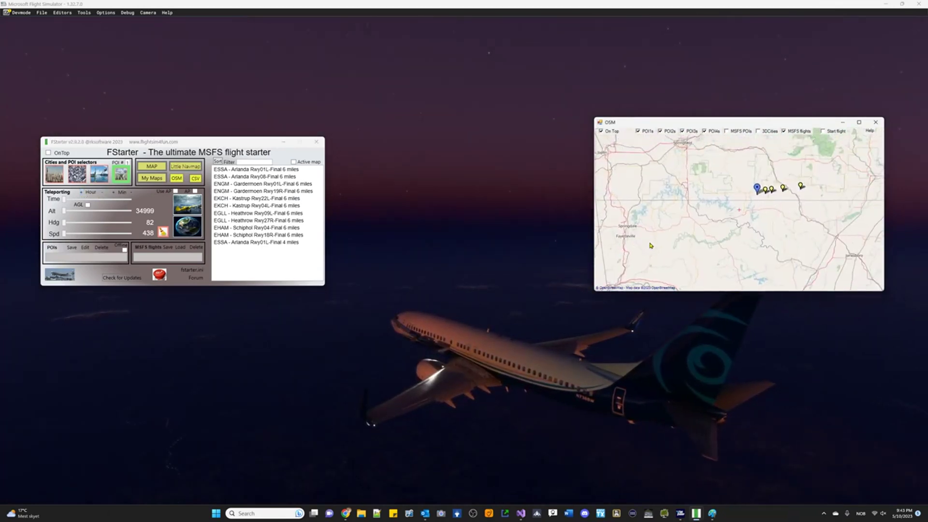
mouse_move(758, 191)
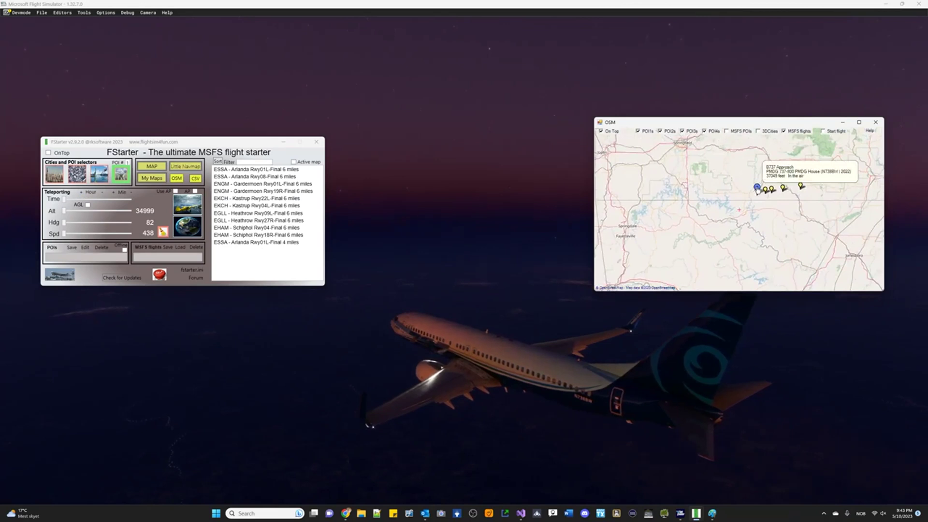
scroll(743, 215, down, 5)
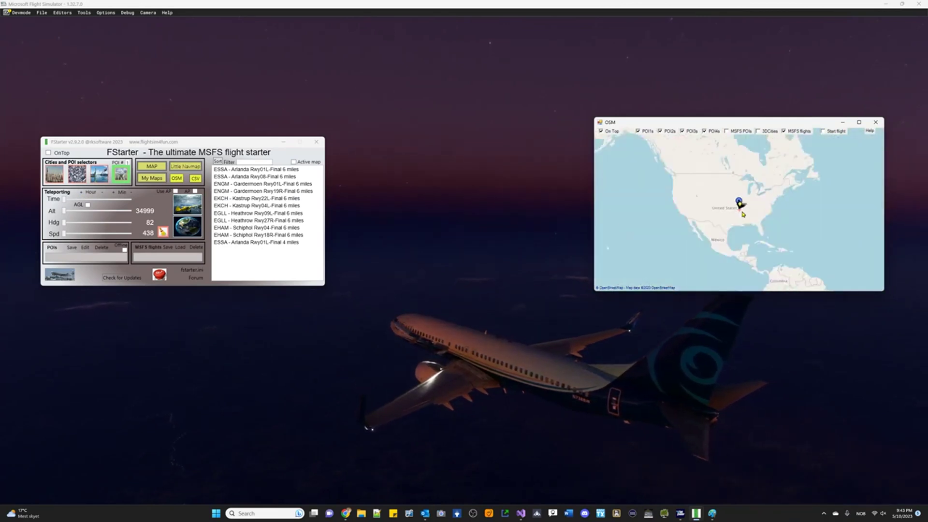
drag(833, 193, 650, 218)
mouse_move(756, 199)
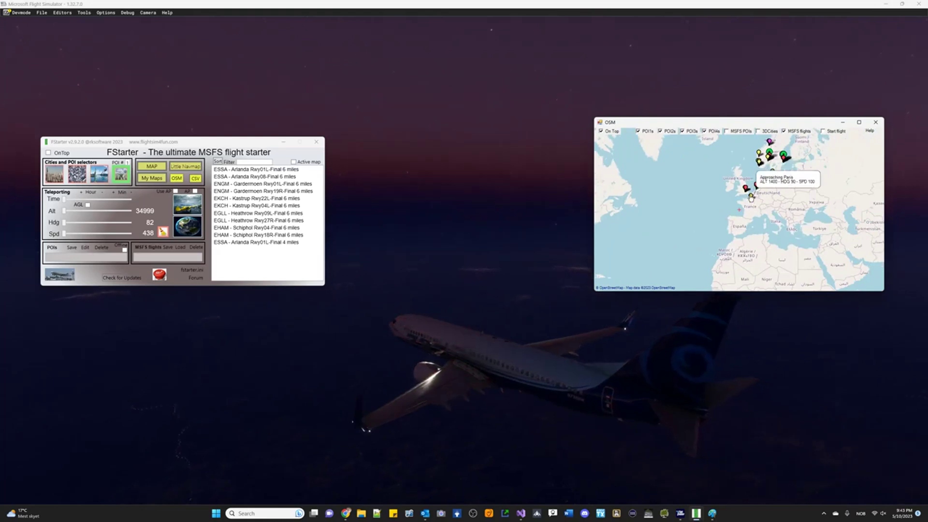
Teleport the airliner to the EKCH Kastrup Rwy04L-Final 6 miles POI south of Copenhagen on the OSM map
scroll(693, 190, up, 5)
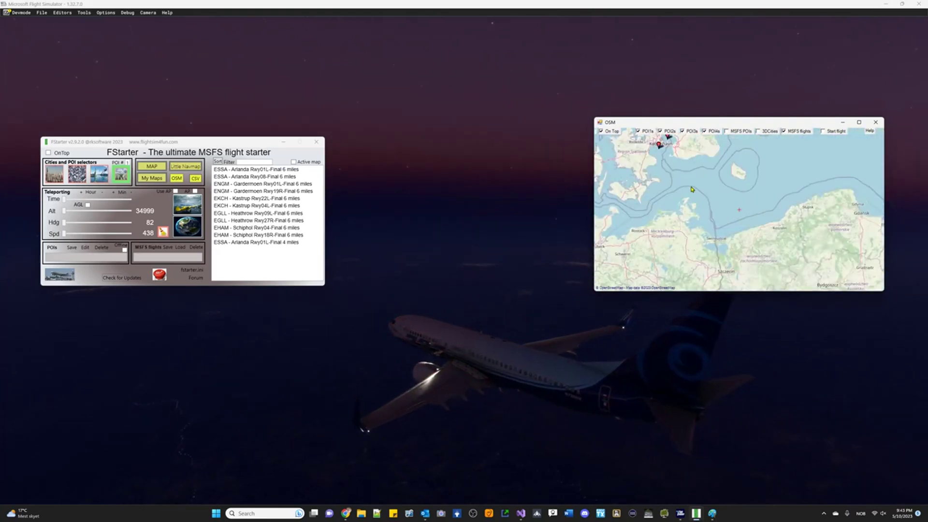
drag(692, 190, 718, 244)
scroll(689, 212, up, 2)
mouse_move(729, 175)
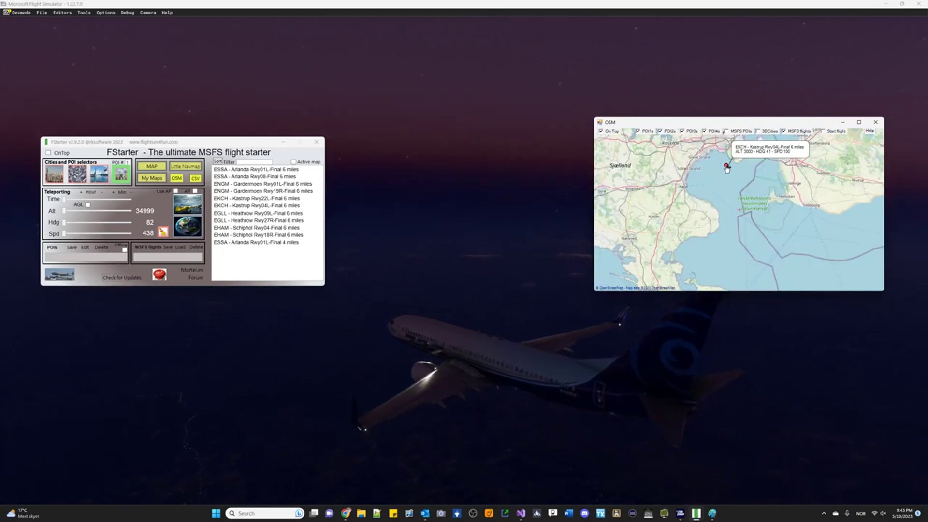
click(727, 169)
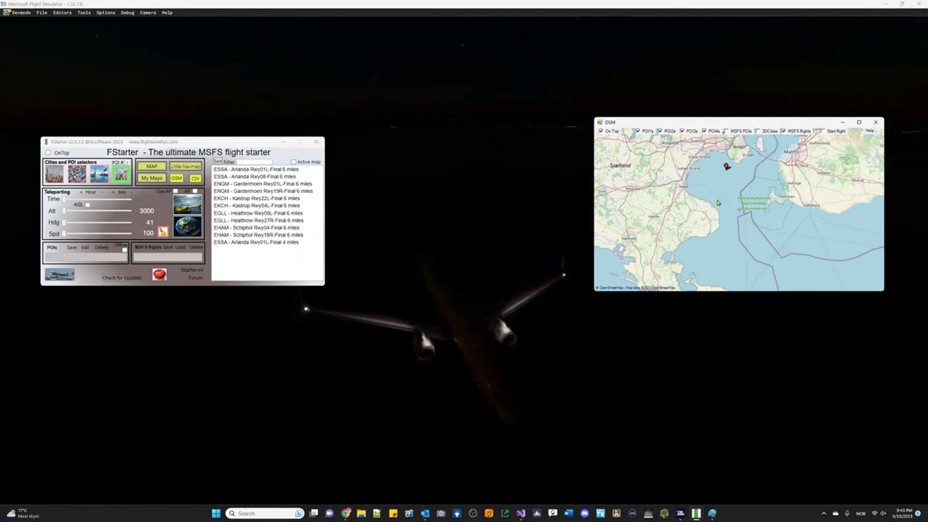
mouse_move(728, 168)
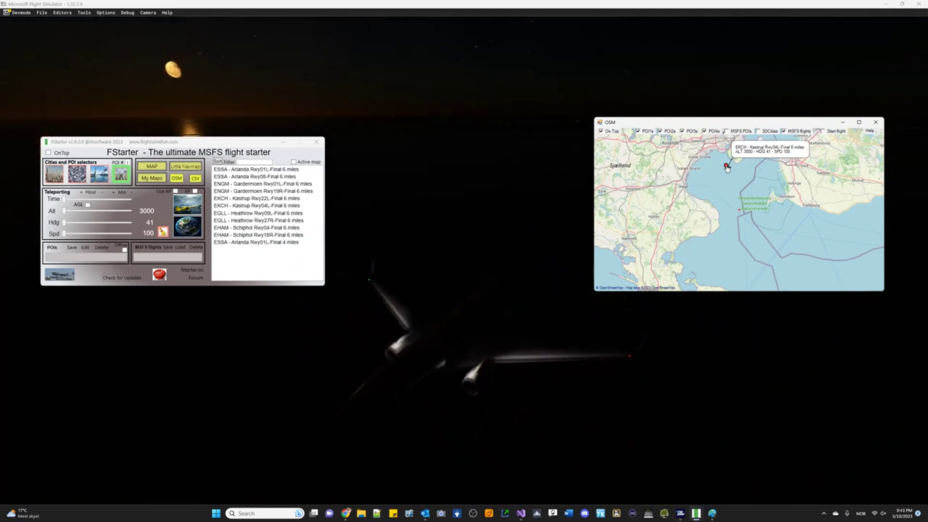